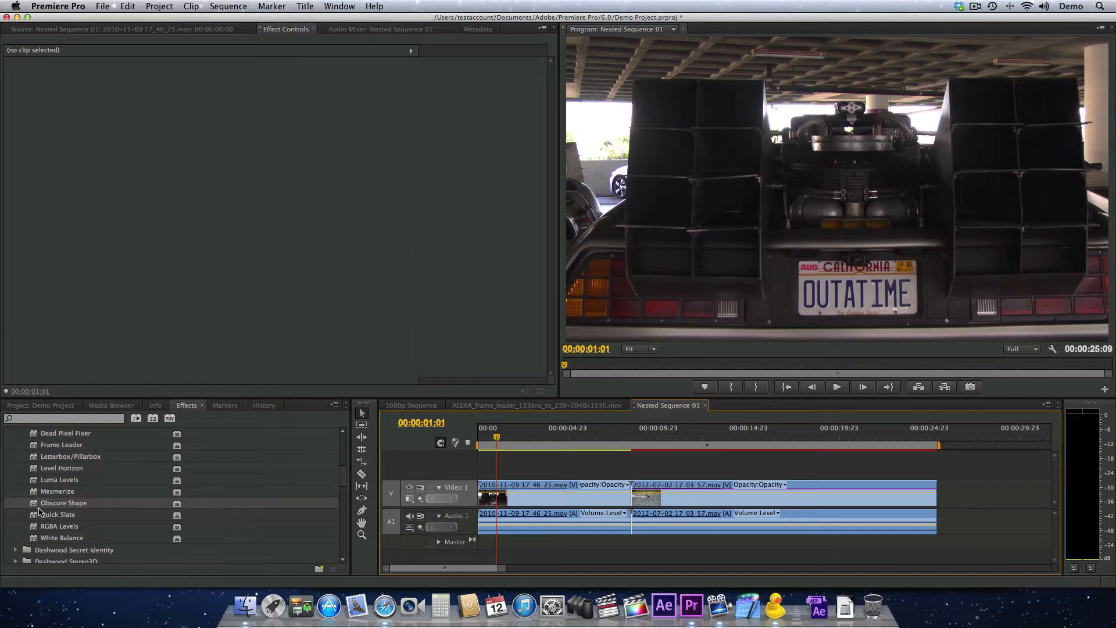
Apply the Obscure Shape effect to the first clip on Video 1 and enable Show Source Only
{"action": "scroll", "coordinate": [37, 507], "scroll_direction": "up", "scroll_amount": 5}
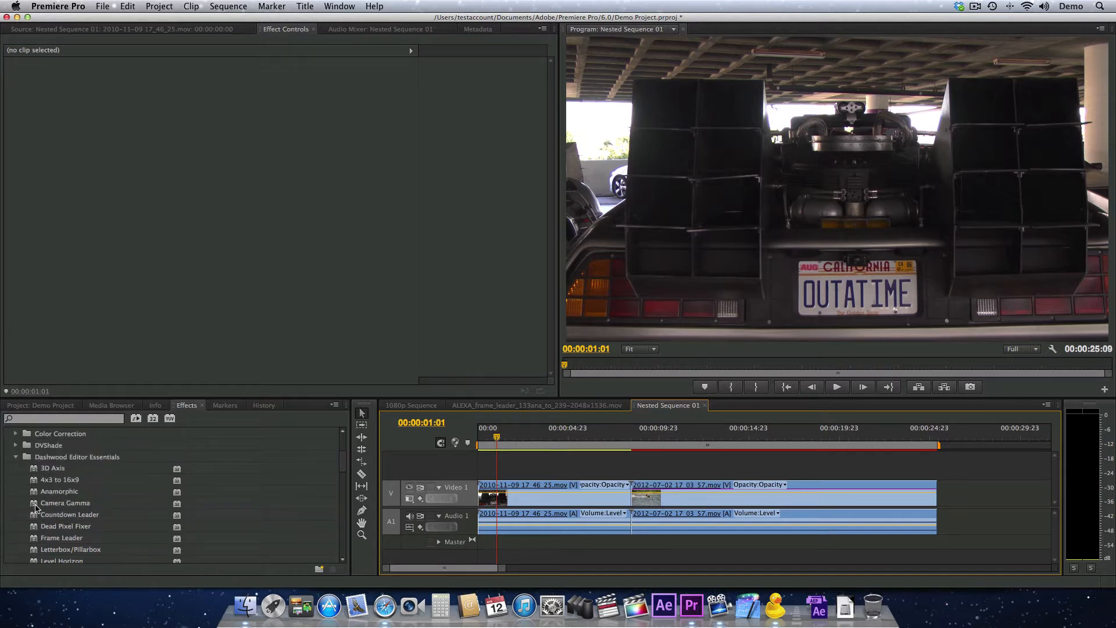
{"action": "scroll", "coordinate": [105, 484], "scroll_direction": "down", "scroll_amount": 5}
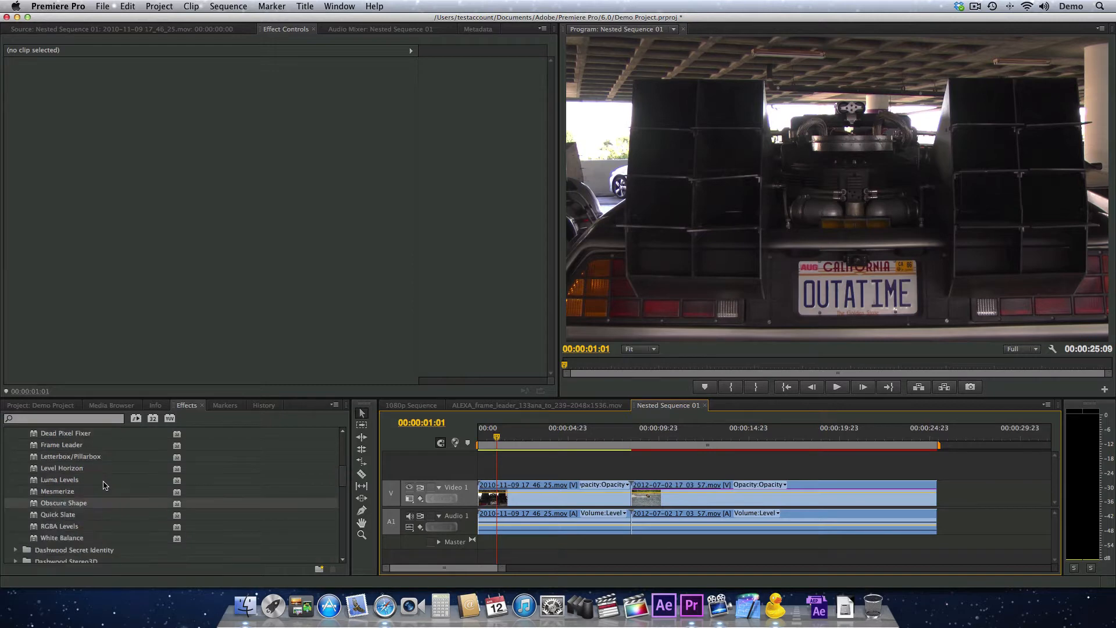
{"action": "left_click", "coordinate": [567, 435]}
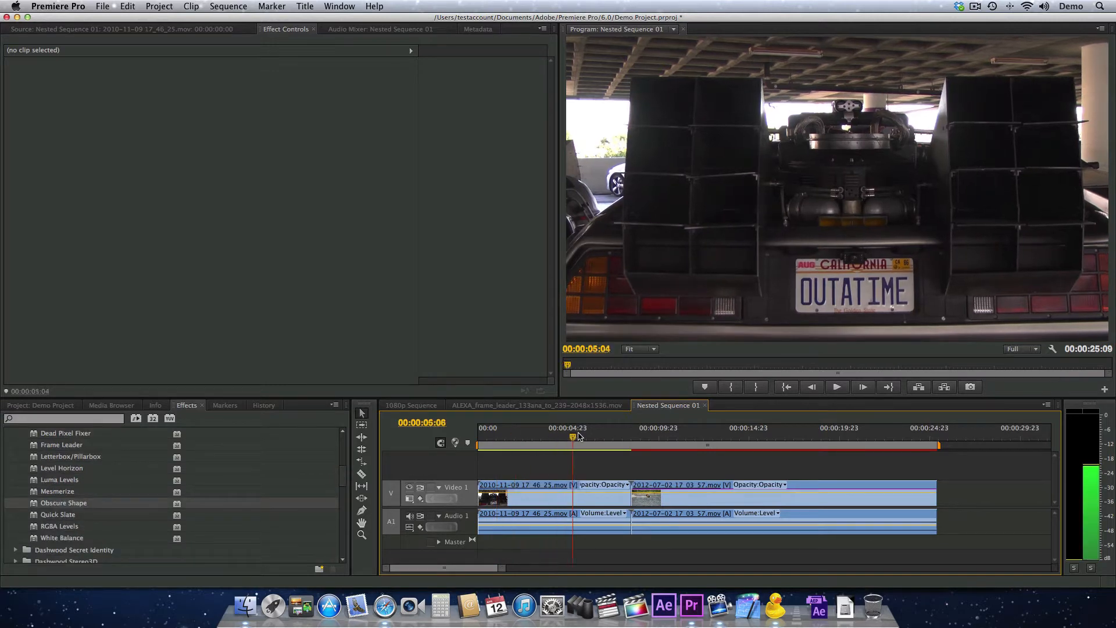
{"action": "left_click", "coordinate": [506, 435]}
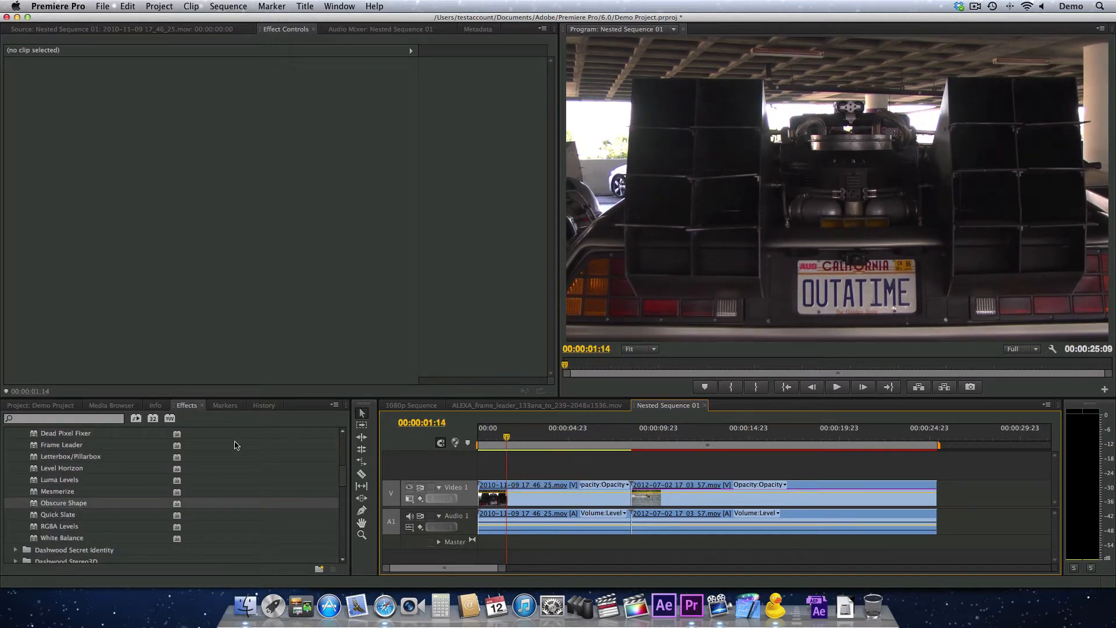
{"action": "left_click_drag", "start_coordinate": [34, 507], "coordinate": [540, 506]}
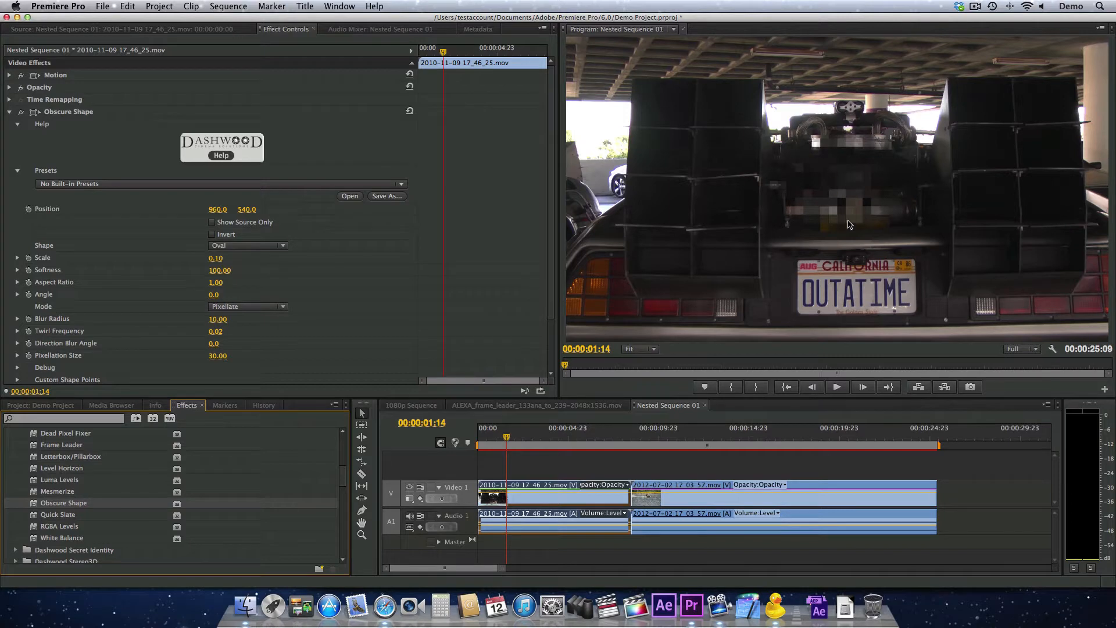
{"action": "left_click", "coordinate": [212, 223]}
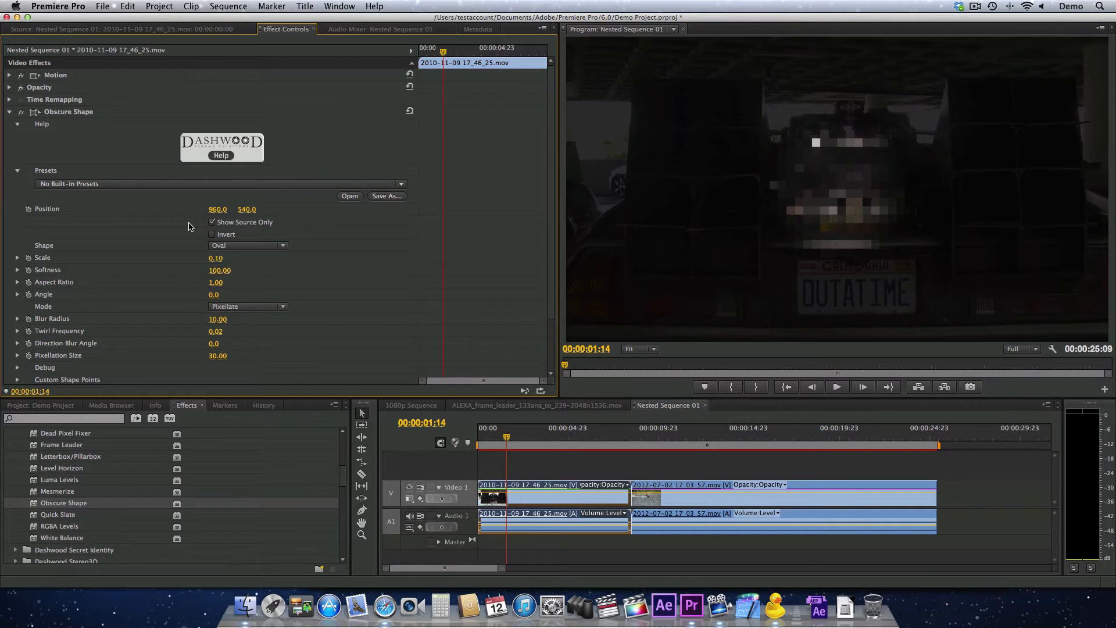
Show the Obscure Shape effect's control points and set its shape to Custom 8-point
{"action": "left_click", "coordinate": [63, 113]}
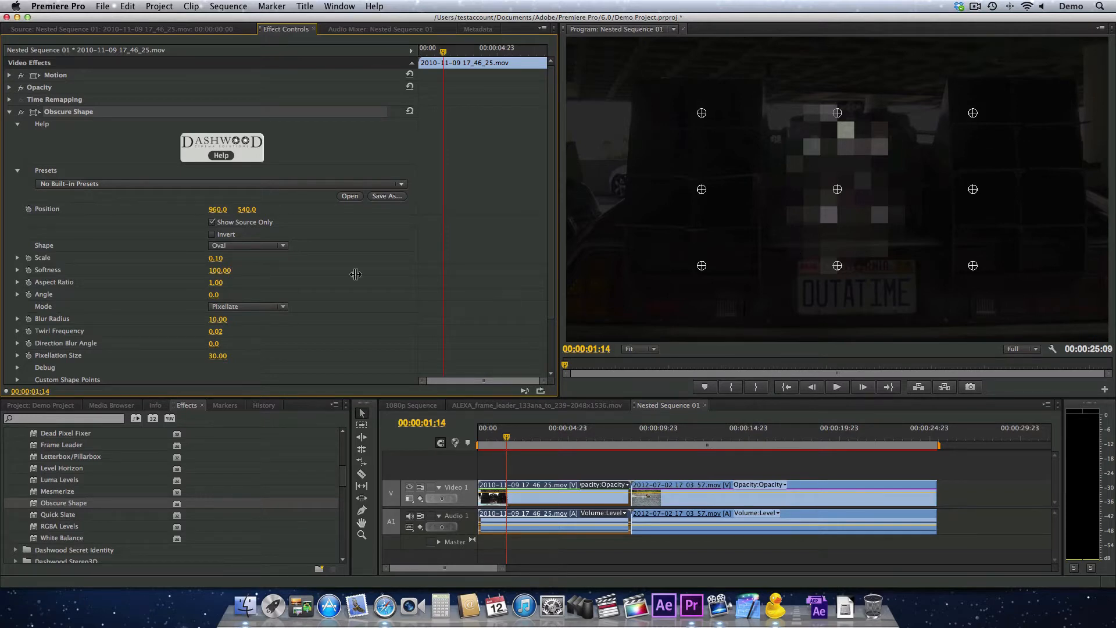
{"action": "left_click", "coordinate": [245, 245]}
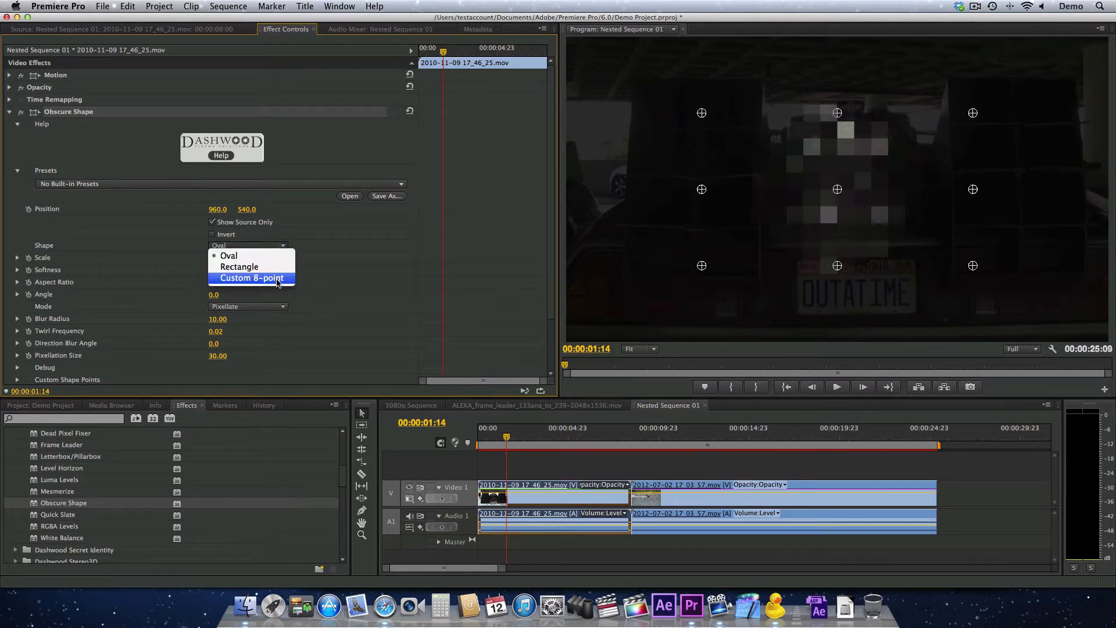
{"action": "left_click", "coordinate": [276, 279]}
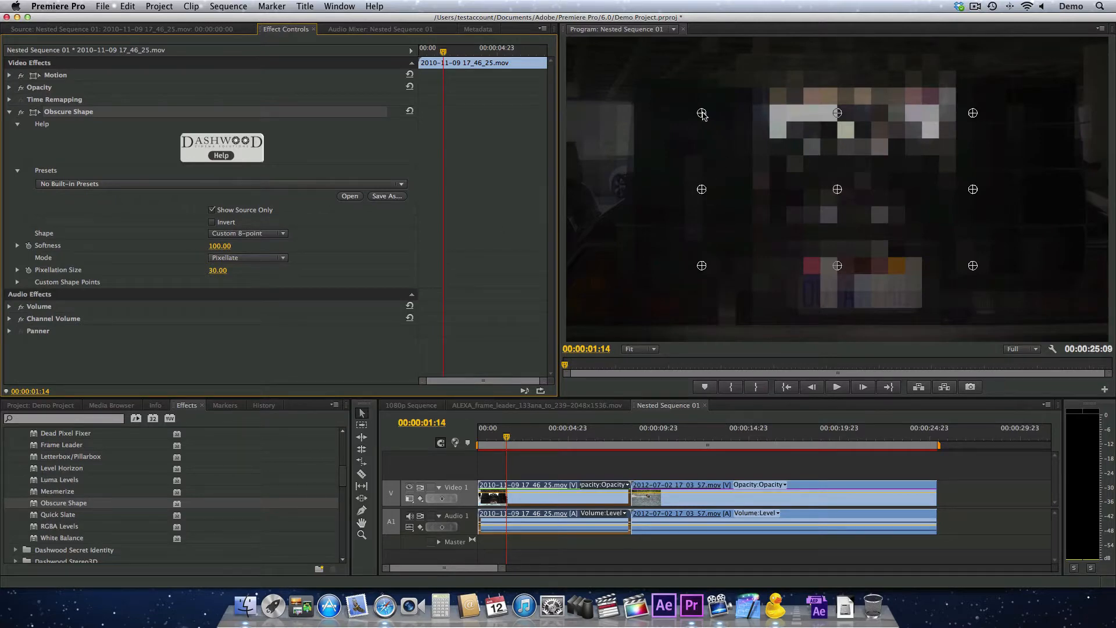
Move the custom shape's upper points, right-hand points and lower-left point inward around the car's engine
{"action": "left_click_drag", "start_coordinate": [702, 114], "coordinate": [784, 135]}
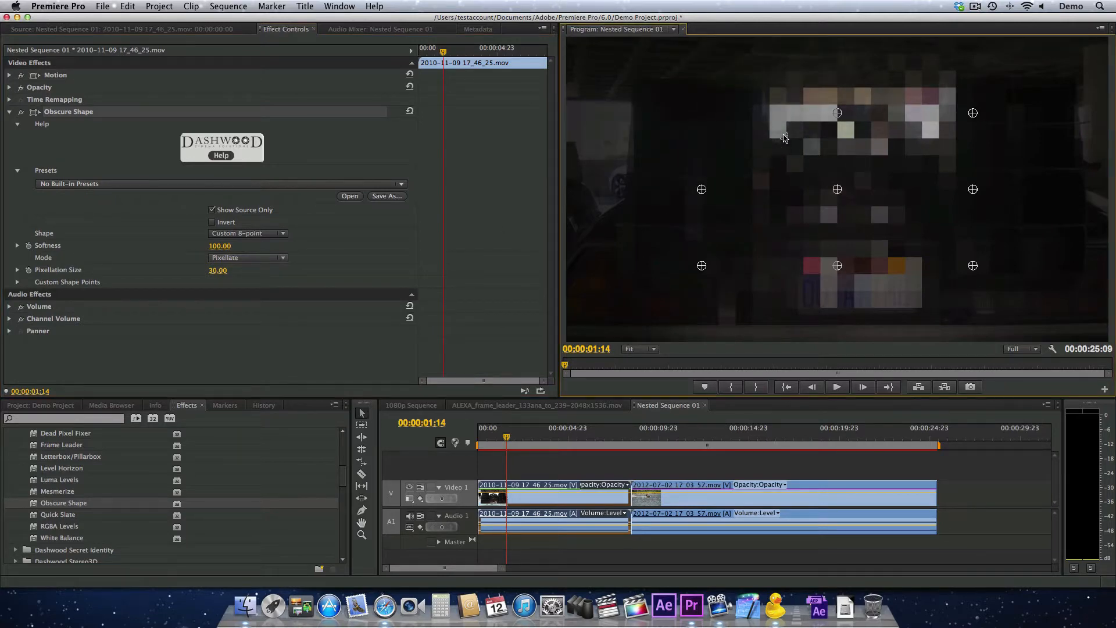
{"action": "left_click_drag", "start_coordinate": [838, 113], "coordinate": [865, 152]}
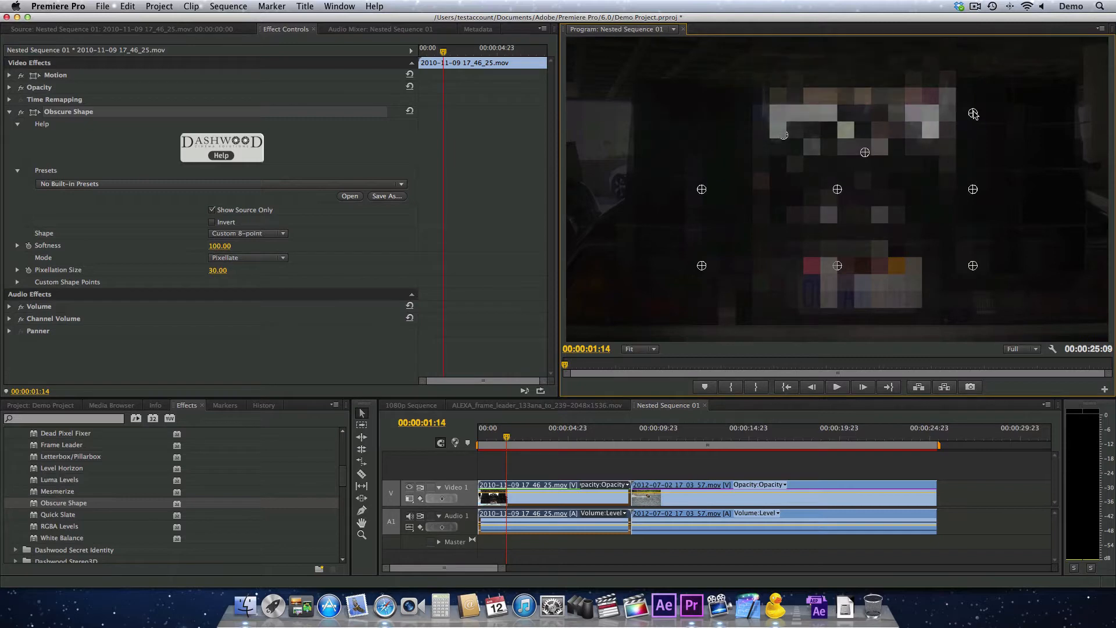
{"action": "left_click_drag", "start_coordinate": [974, 113], "coordinate": [912, 171]}
{"action": "left_click_drag", "start_coordinate": [973, 189], "coordinate": [894, 195]}
{"action": "left_click_drag", "start_coordinate": [973, 265], "coordinate": [887, 219]}
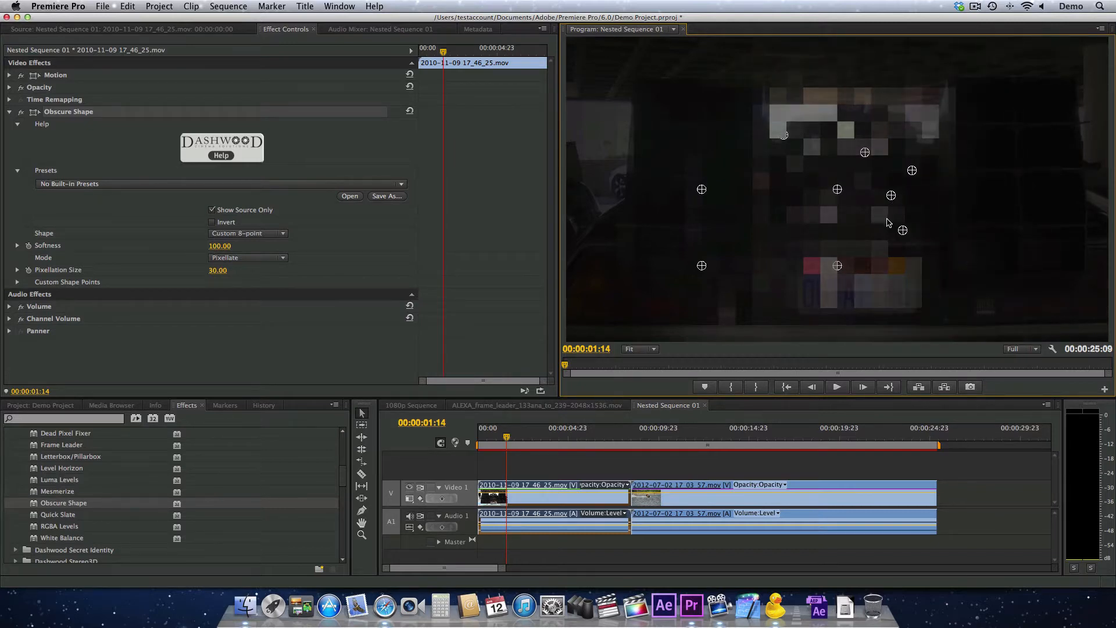
{"action": "left_click_drag", "start_coordinate": [702, 265], "coordinate": [792, 226]}
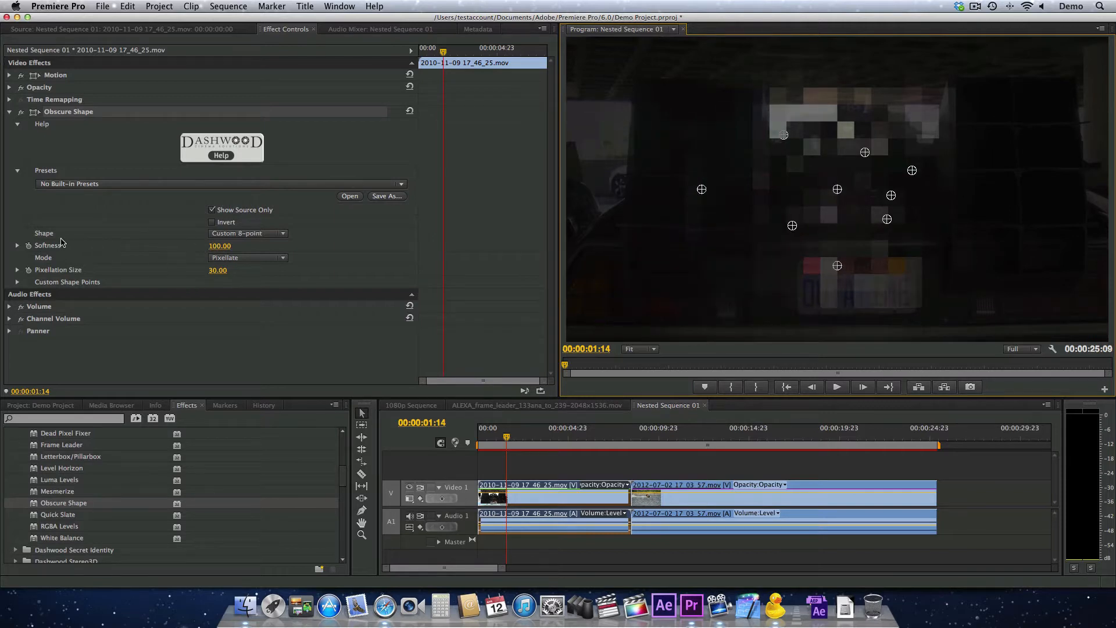
Set the Obscure Shape effect's softness to 0 and its pixellation size to 9
{"action": "left_click_drag", "start_coordinate": [206, 246], "coordinate": [164, 246]}
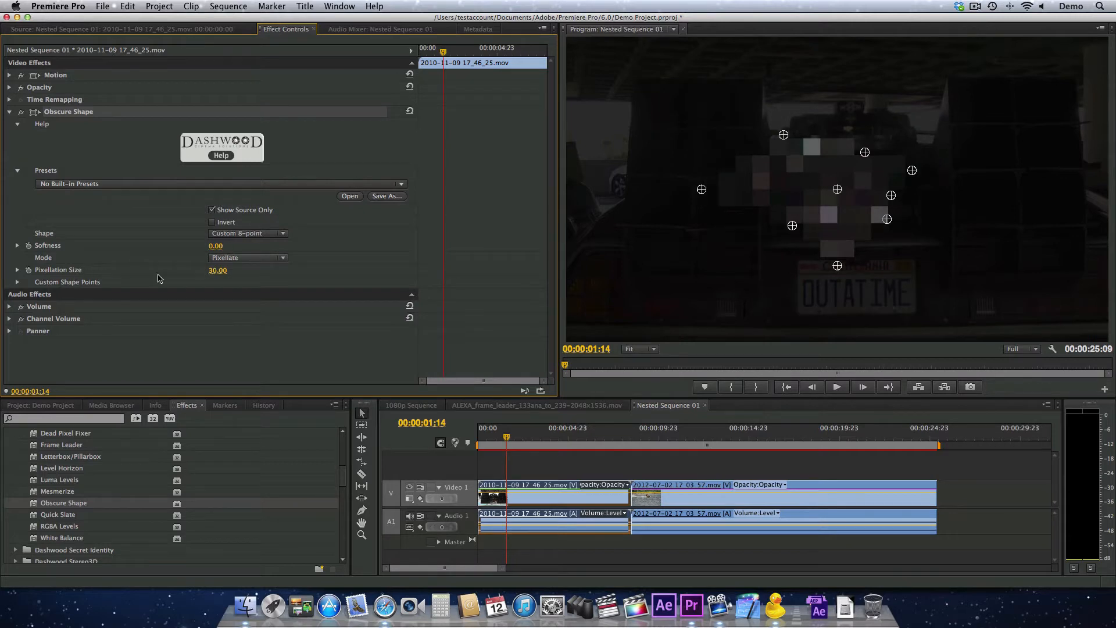
{"action": "left_click", "coordinate": [218, 262]}
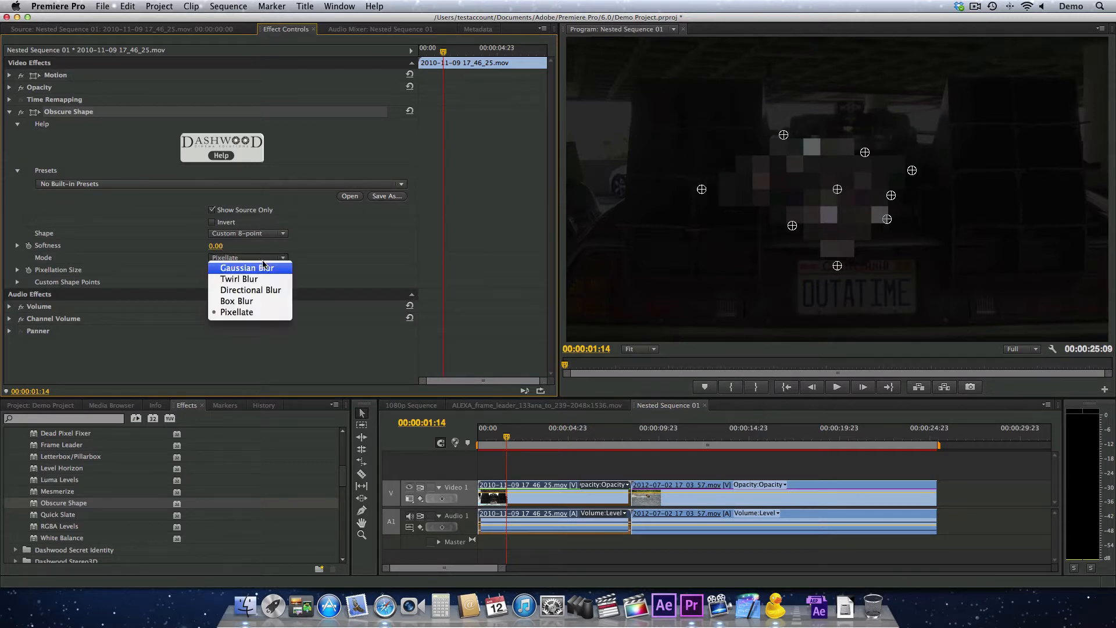
{"action": "left_click", "coordinate": [181, 270]}
{"action": "left_click_drag", "start_coordinate": [217, 270], "coordinate": [207, 270]}
Move the custom shape's lower points down around the licence plate
{"action": "left_click_drag", "start_coordinate": [792, 225], "coordinate": [731, 224]}
{"action": "left_click_drag", "start_coordinate": [765, 290], "coordinate": [908, 315]}
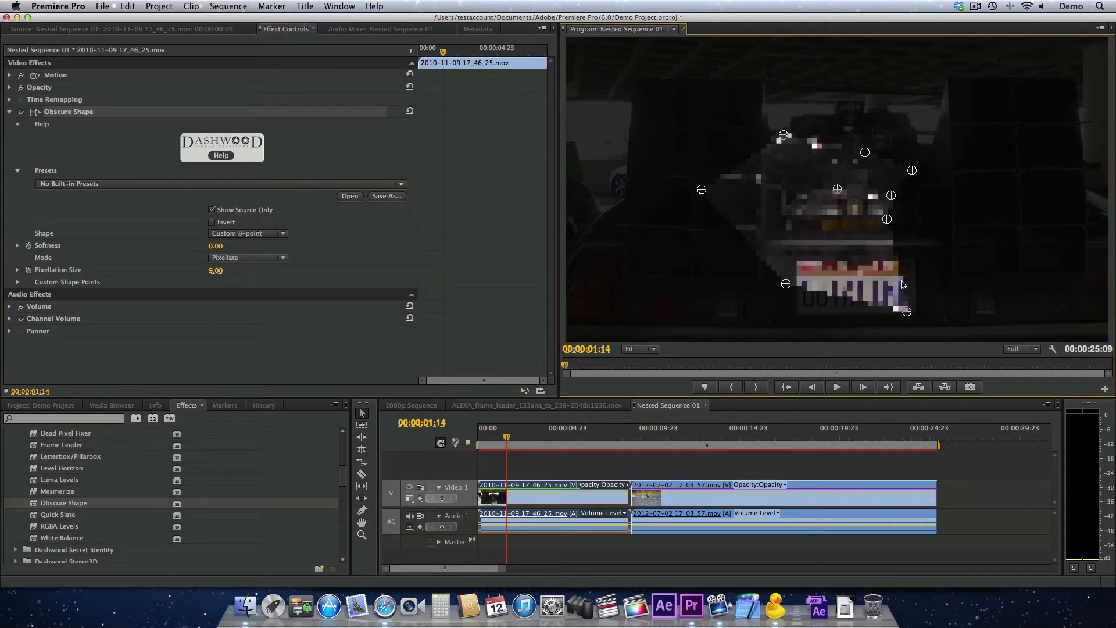
{"action": "left_click_drag", "start_coordinate": [887, 221], "coordinate": [904, 272]}
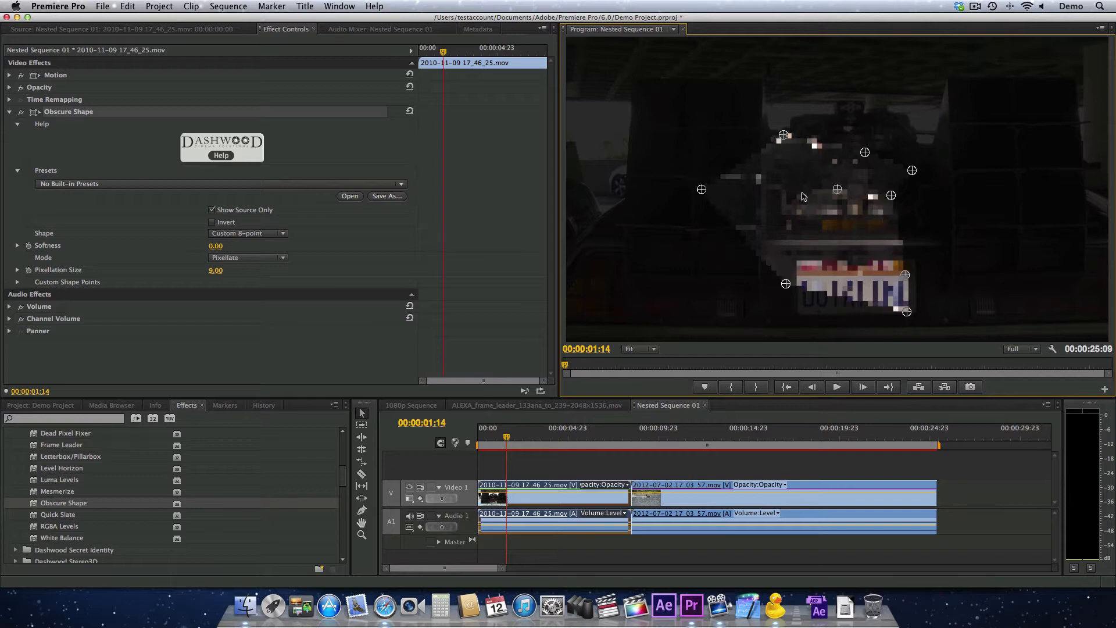
Change the shape to Rectangle and move its centre onto the licence plate, at about 1010, 874
{"action": "left_click", "coordinate": [239, 233]}
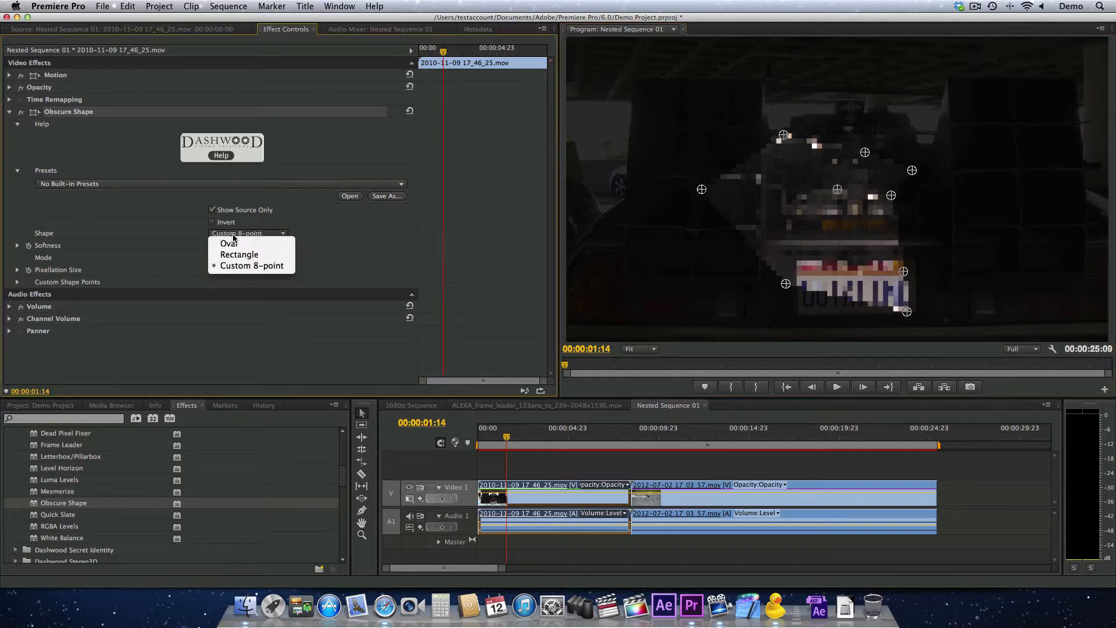
{"action": "left_click", "coordinate": [258, 254]}
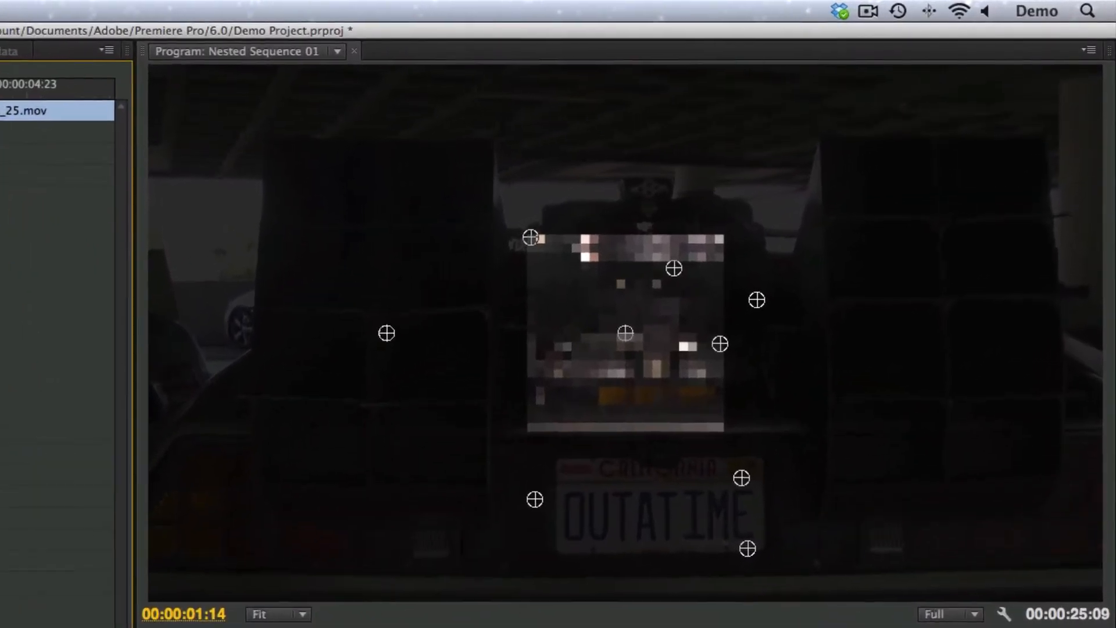
{"action": "left_click_drag", "start_coordinate": [626, 333], "coordinate": [648, 501]}
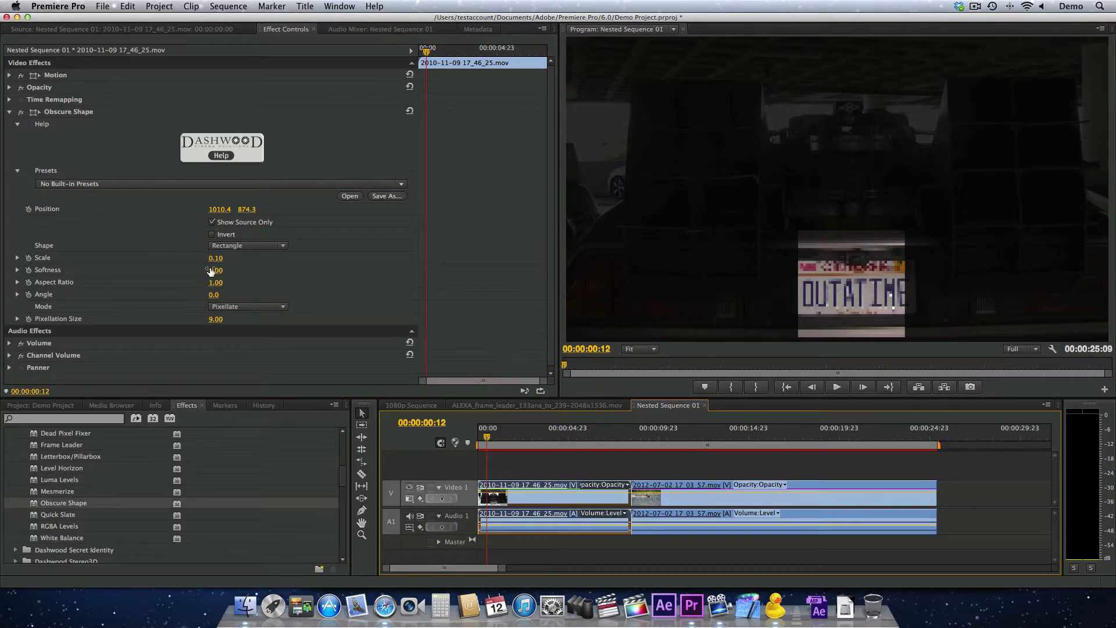
Fit the rectangle to the licence plate with scale 0.05 and aspect ratio 2.16, keeping the angle at 0°
{"action": "left_click_drag", "start_coordinate": [217, 260], "coordinate": [107, 254]}
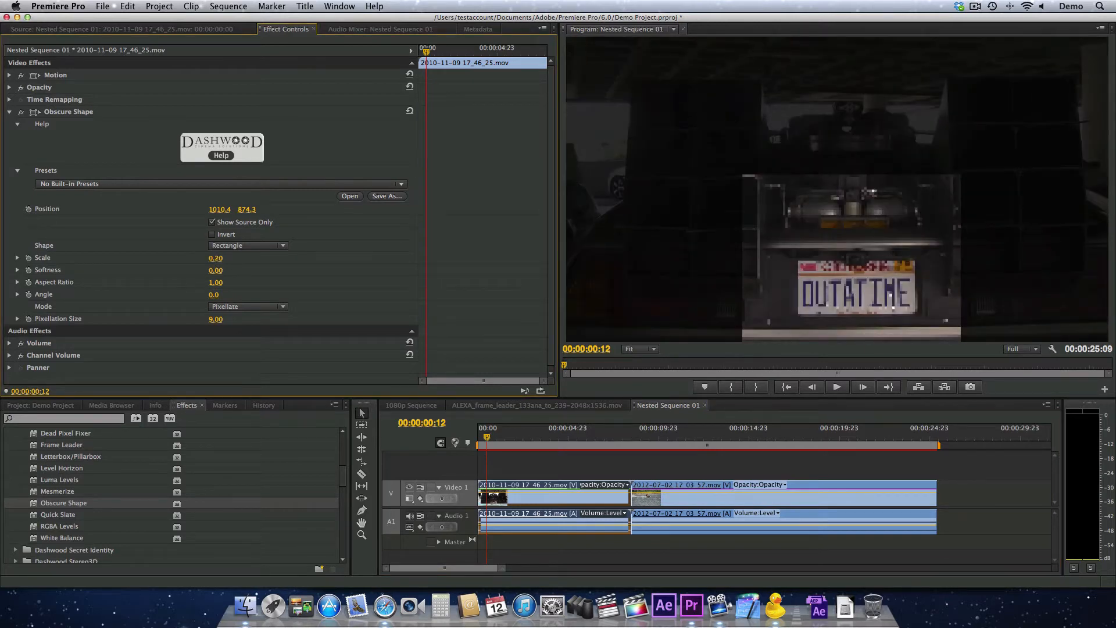
{"action": "left_click", "coordinate": [16, 259]}
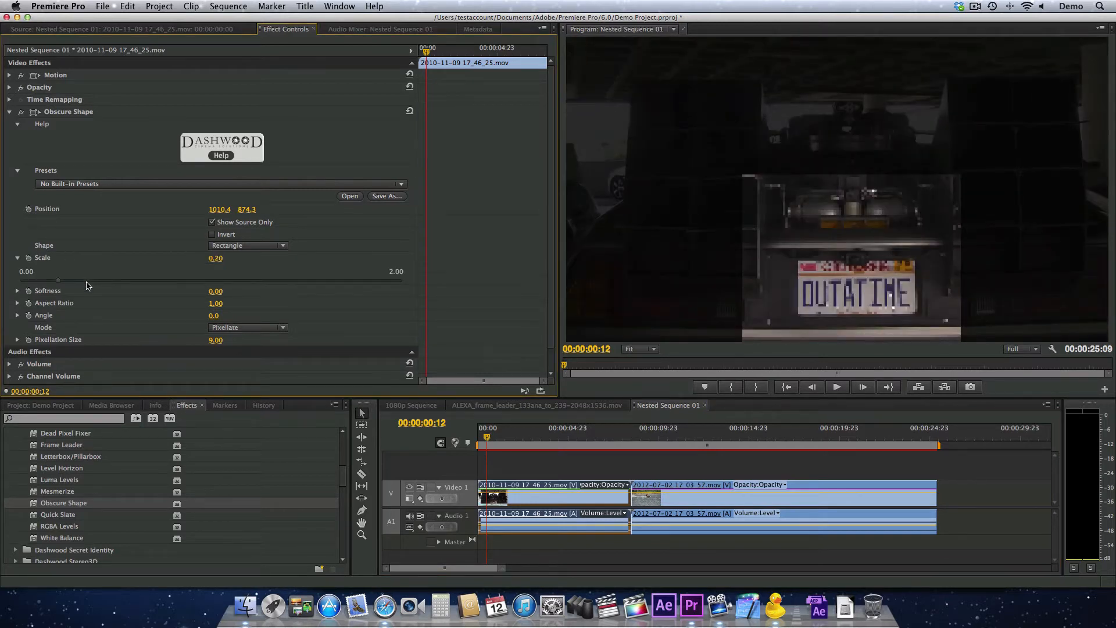
{"action": "left_click_drag", "start_coordinate": [61, 283], "coordinate": [39, 284]}
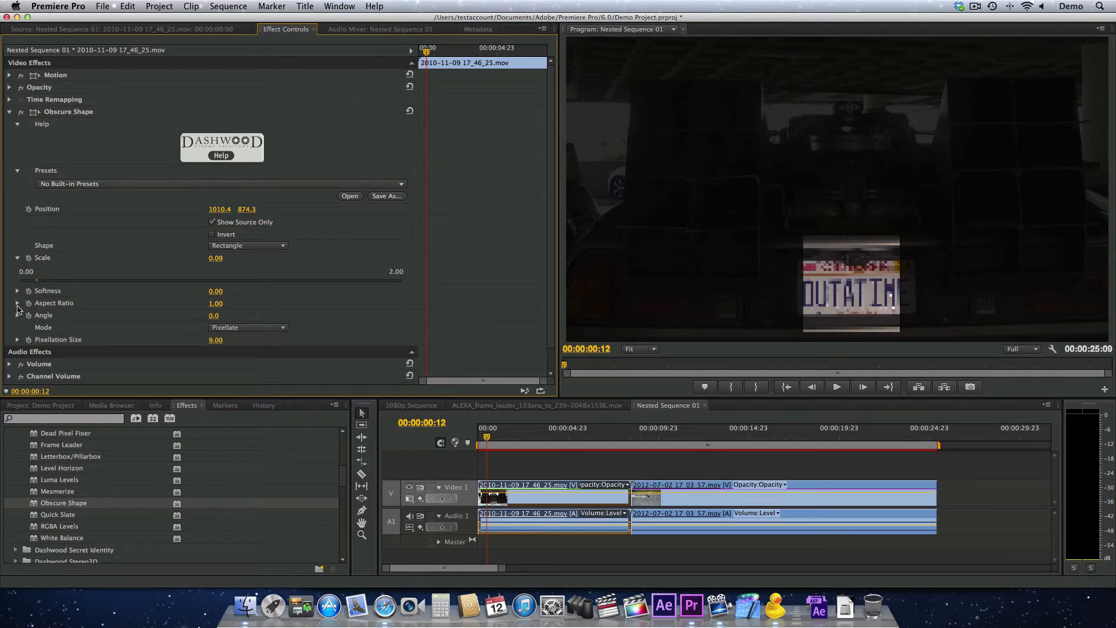
{"action": "left_click", "coordinate": [18, 303]}
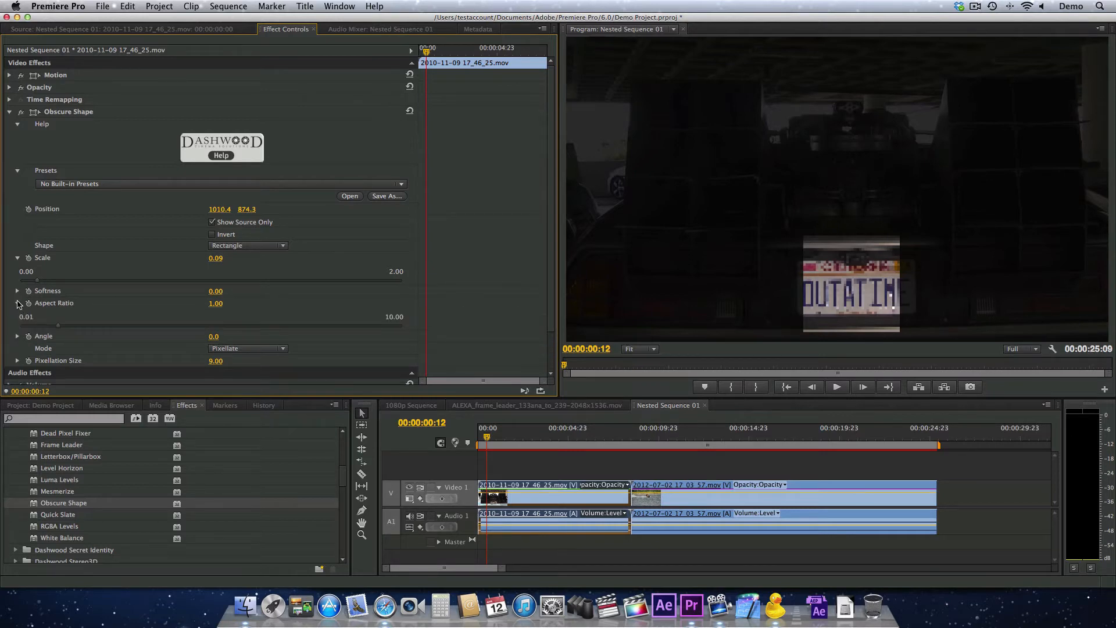
{"action": "left_click_drag", "start_coordinate": [58, 327], "coordinate": [103, 330]}
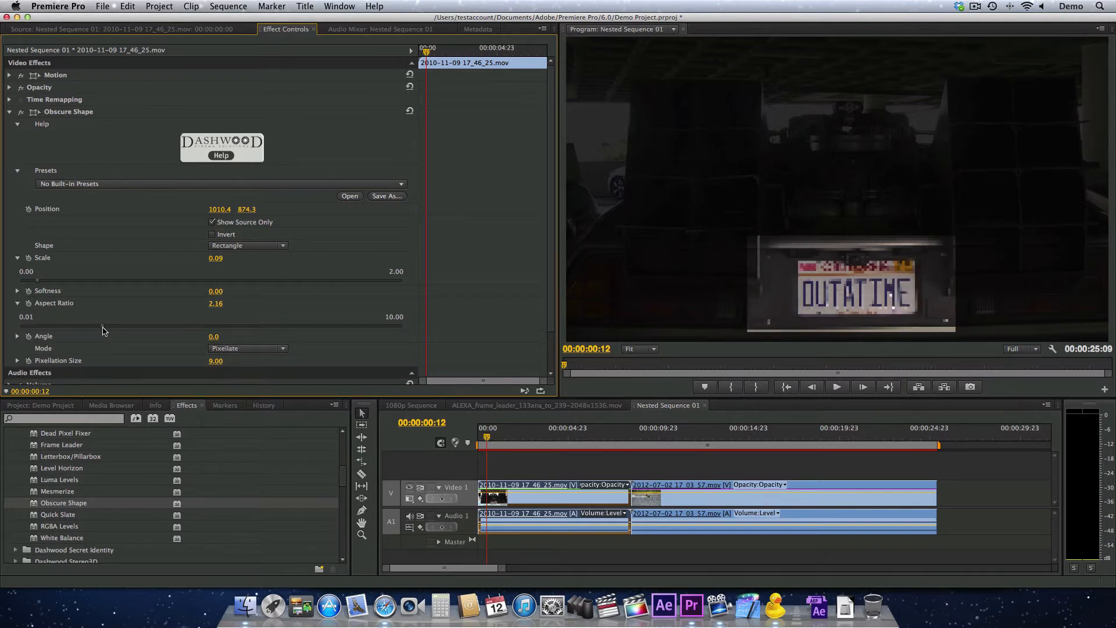
{"action": "left_click_drag", "start_coordinate": [32, 283], "coordinate": [30, 283]}
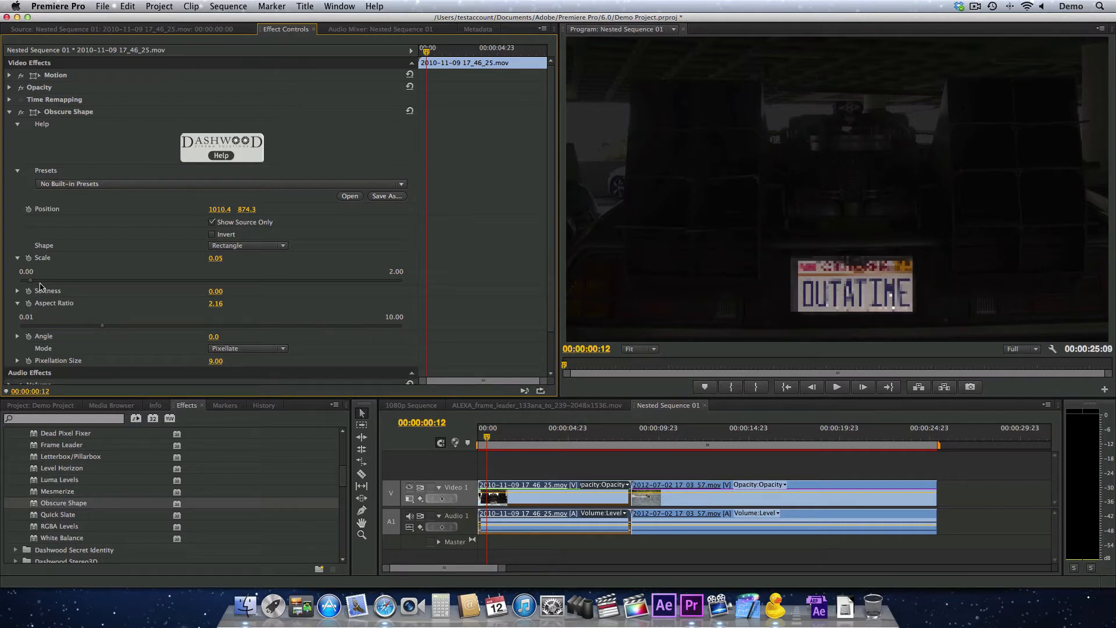
{"action": "left_click", "coordinate": [16, 258]}
{"action": "left_click", "coordinate": [18, 283]}
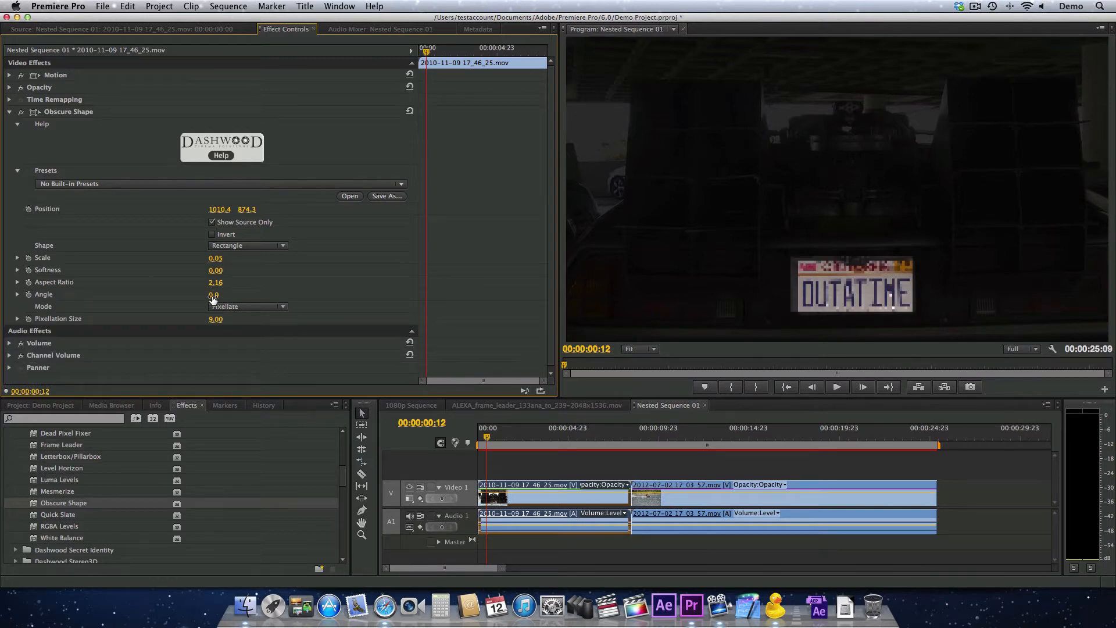
{"action": "left_click_drag", "start_coordinate": [214, 294], "coordinate": [214, 294]}
Change the obscuring mode to Gaussian Blur with a blur radius of 24 and disable Show Source Only
{"action": "left_click", "coordinate": [250, 307]}
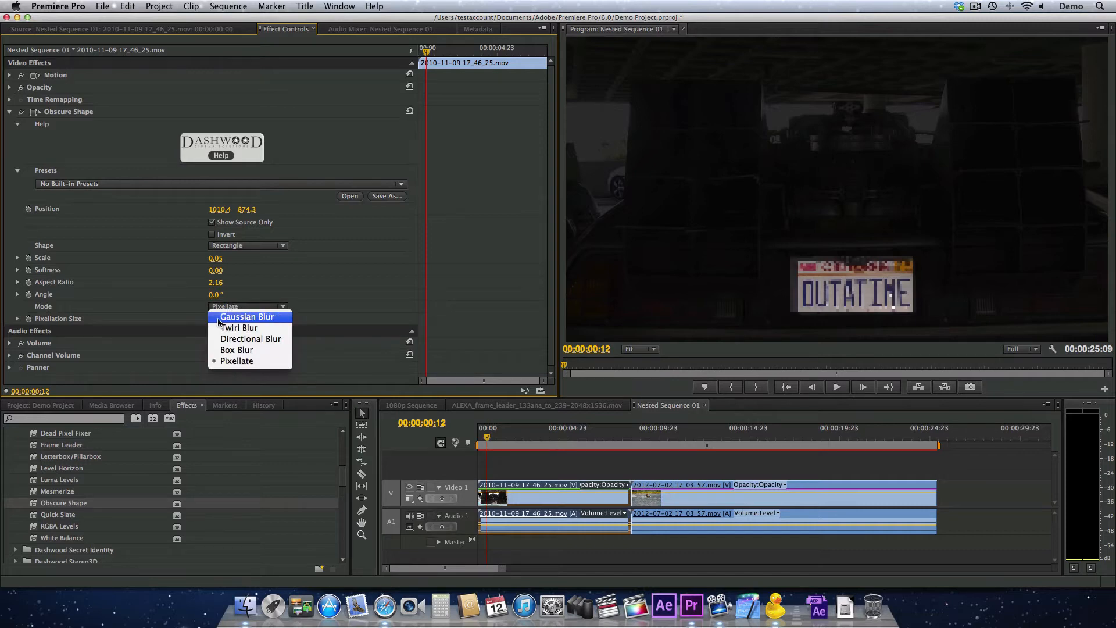
{"action": "left_click", "coordinate": [273, 321]}
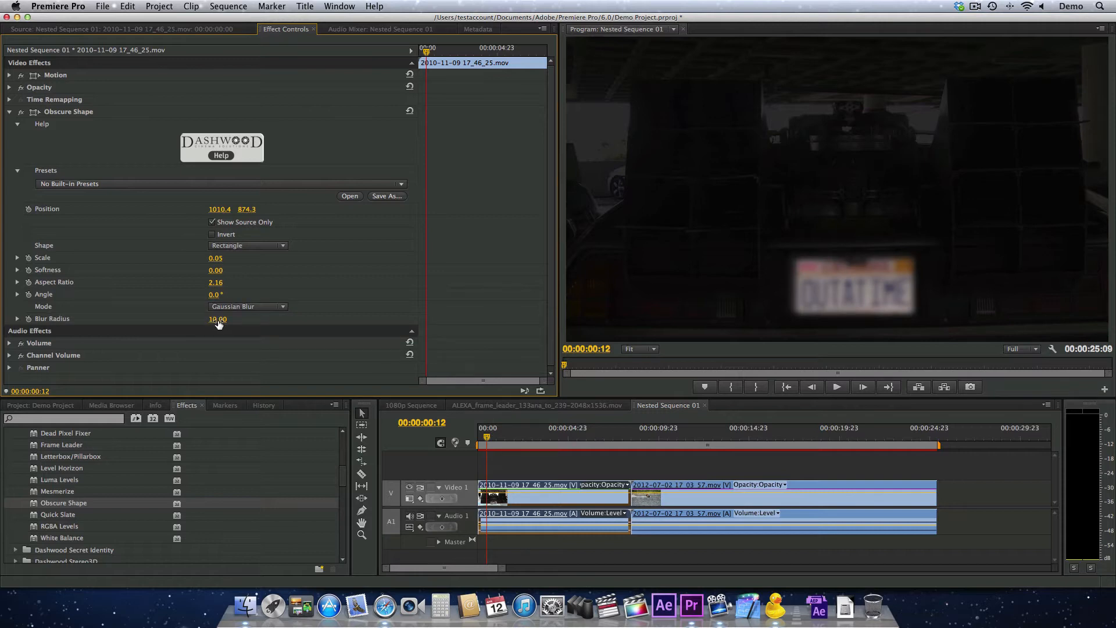
{"action": "left_click_drag", "start_coordinate": [216, 319], "coordinate": [227, 319]}
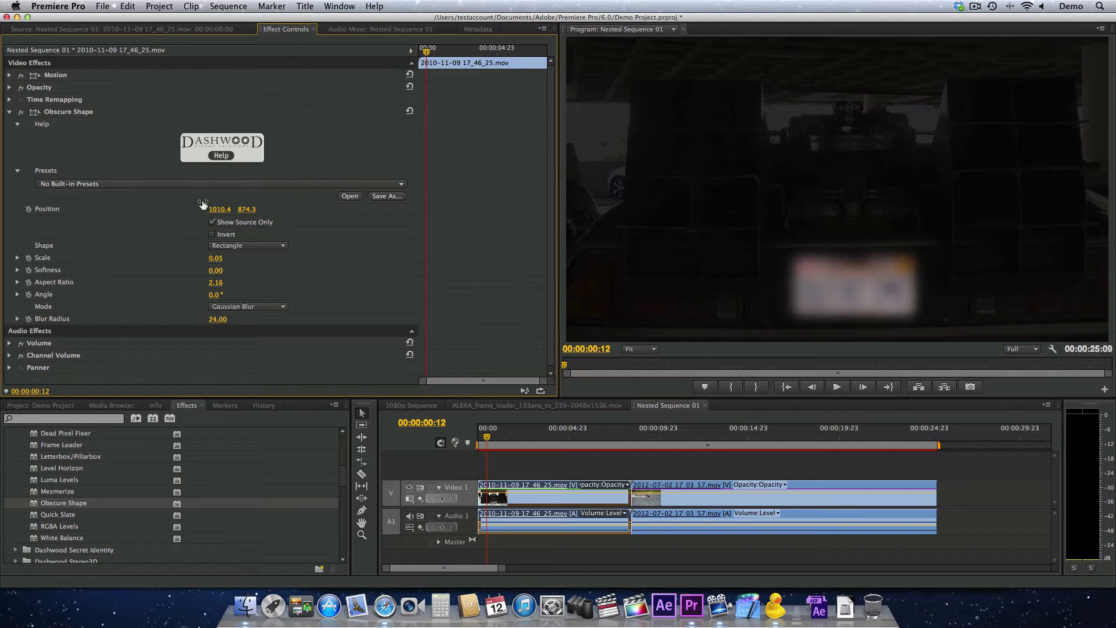
{"action": "left_click", "coordinate": [212, 223]}
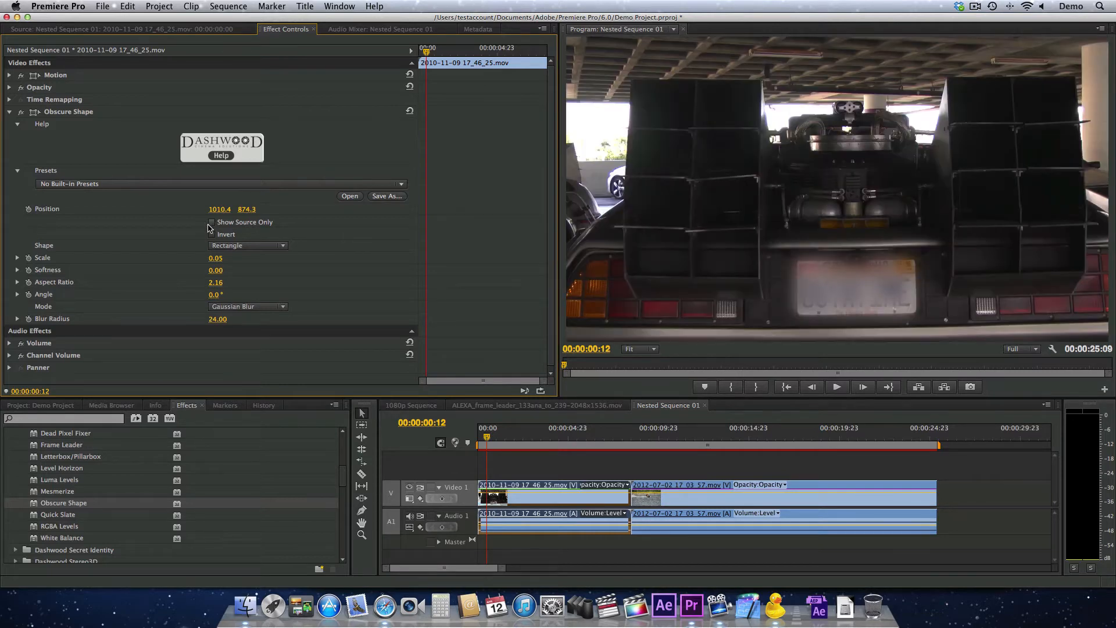
Enlarge the blurred rectangle to scale 0.08 and set its softness to 30
{"action": "left_click", "coordinate": [18, 257]}
{"action": "left_click_drag", "start_coordinate": [30, 280], "coordinate": [36, 283]}
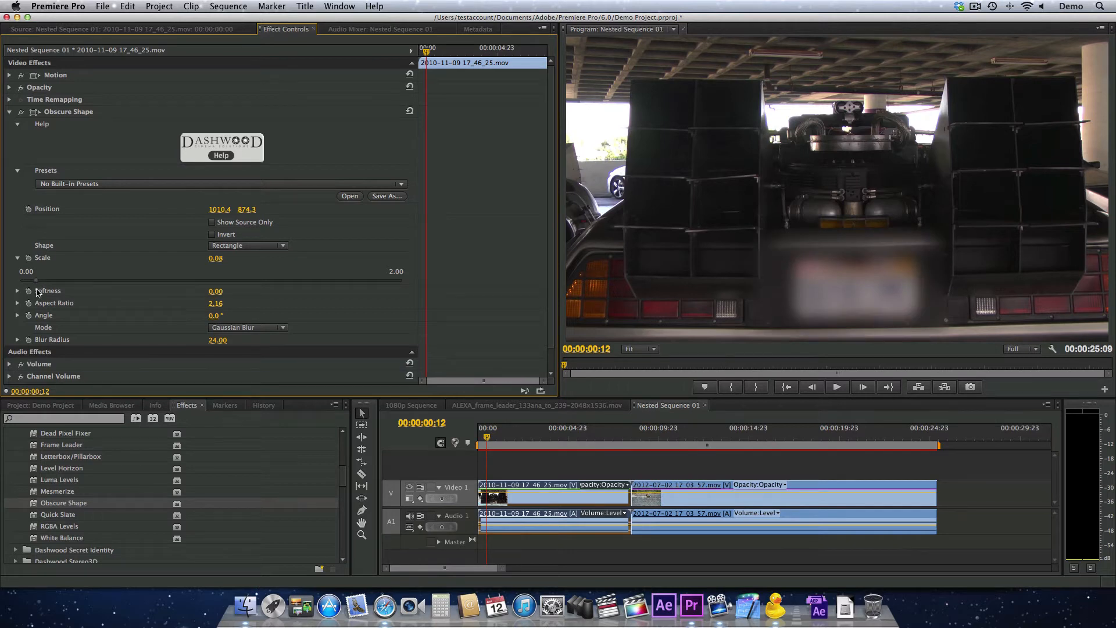
{"action": "left_click_drag", "start_coordinate": [217, 291], "coordinate": [192, 232]}
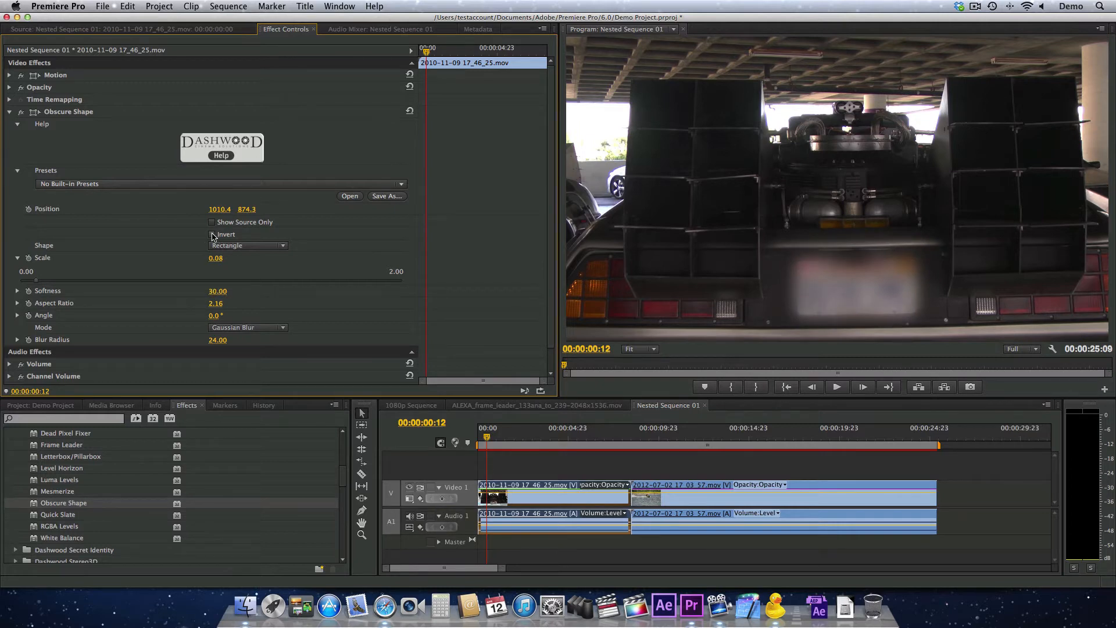
Invert the obscured area to preview blurred surroundings, and restore the normal setting
{"action": "left_click", "coordinate": [212, 235]}
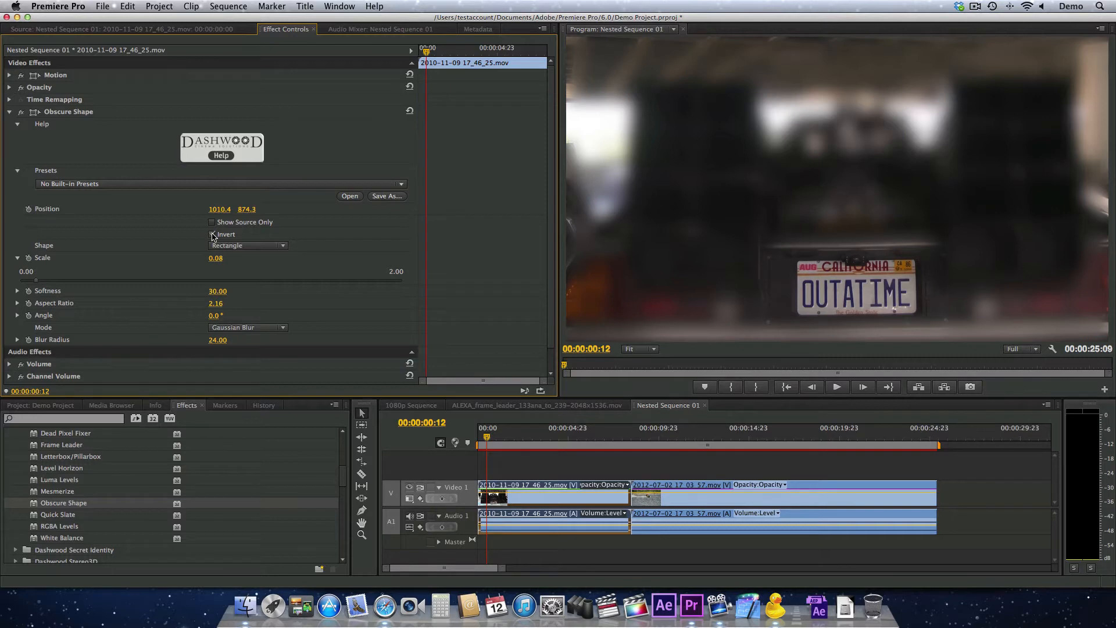
{"action": "left_click", "coordinate": [211, 235]}
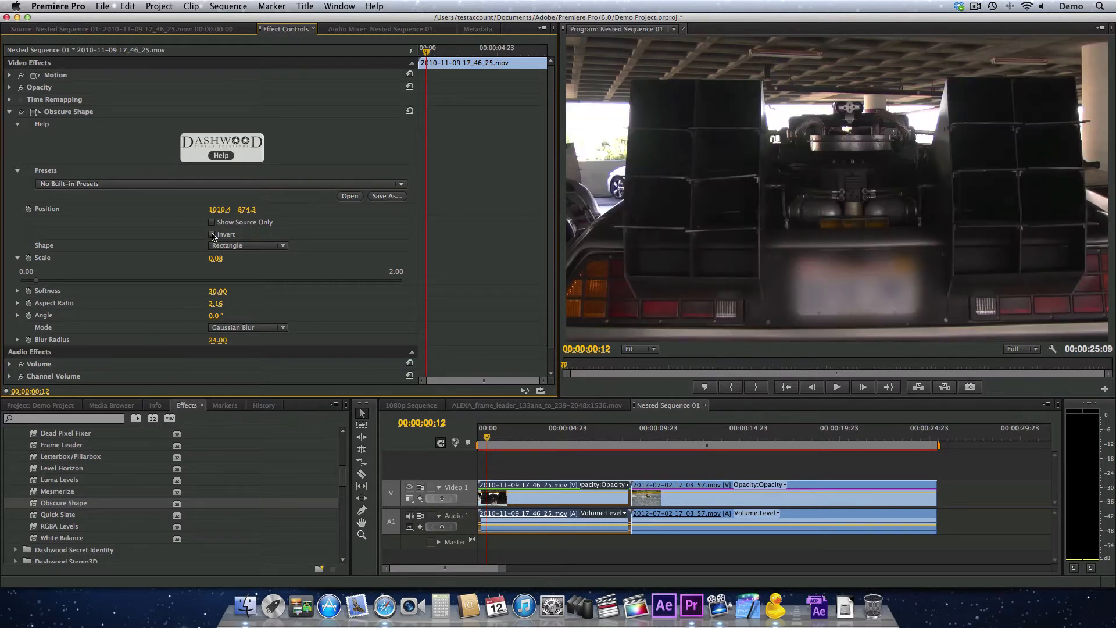
Play back the car clip to check the blurred licence plate in motion
{"action": "left_click", "coordinate": [503, 435]}
{"action": "key", "text": "space"}
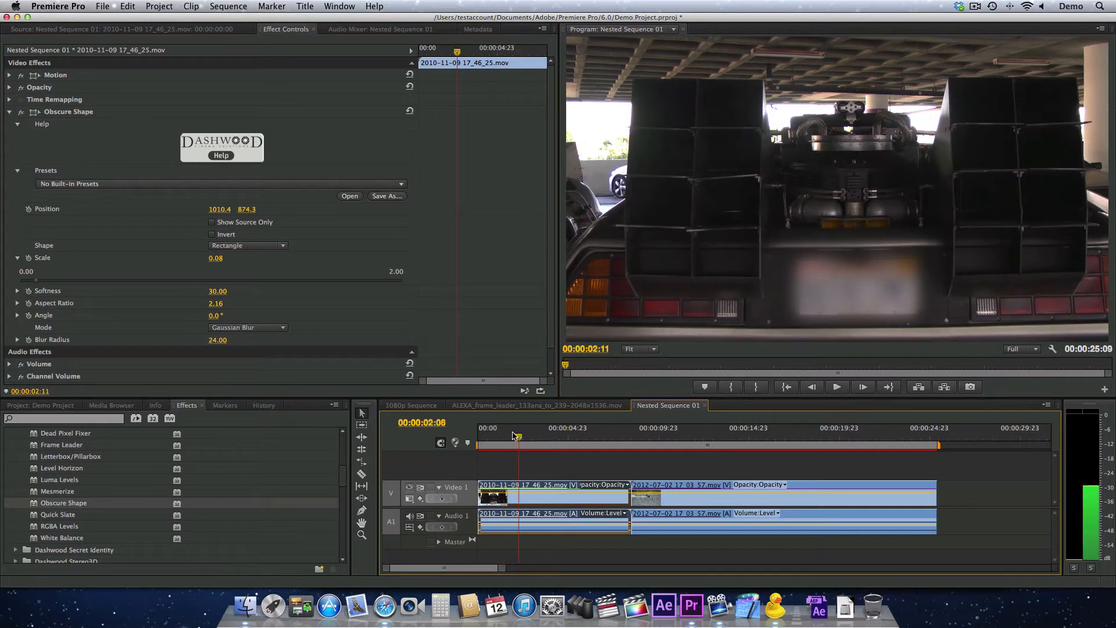
Select the jet ski clip at its start and change its Obscure Shape mode to Twirl Blur
{"action": "left_click", "coordinate": [633, 436]}
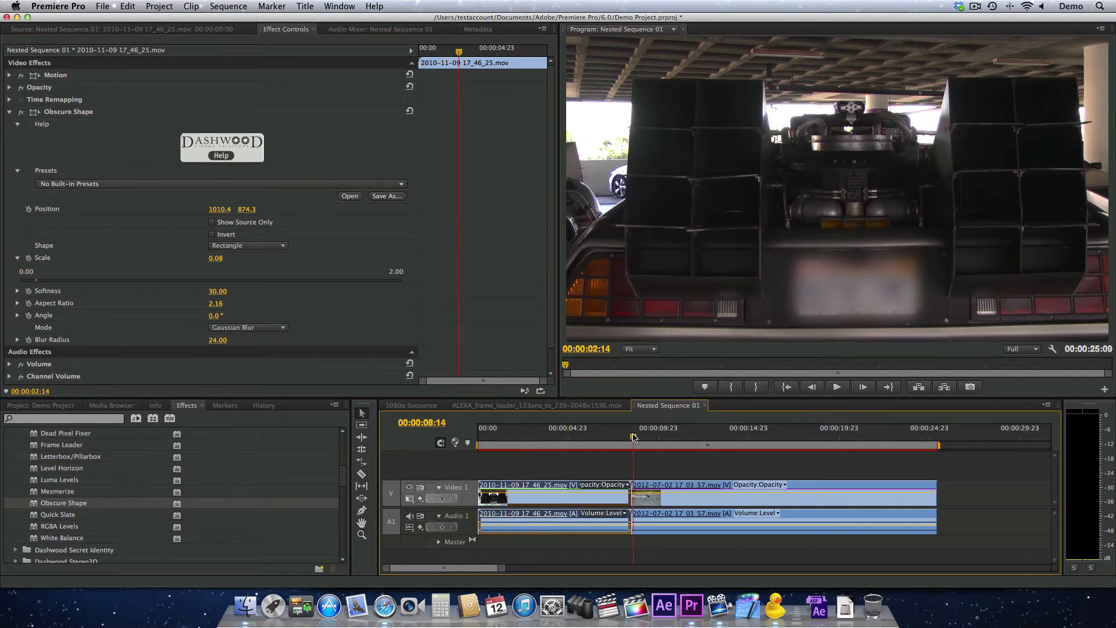
{"action": "left_click", "coordinate": [645, 505]}
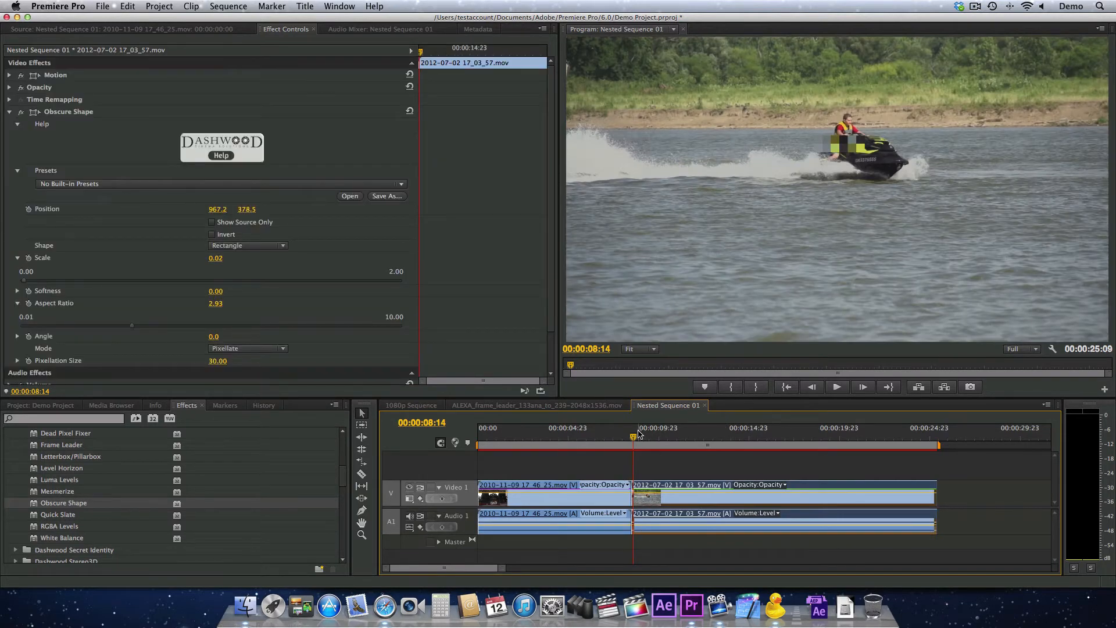
{"action": "mouse_move", "coordinate": [636, 435]}
{"action": "left_mouse_down"}
{"action": "mouse_move", "coordinate": [650, 435]}
{"action": "mouse_move", "coordinate": [635, 435]}
{"action": "left_mouse_up"}
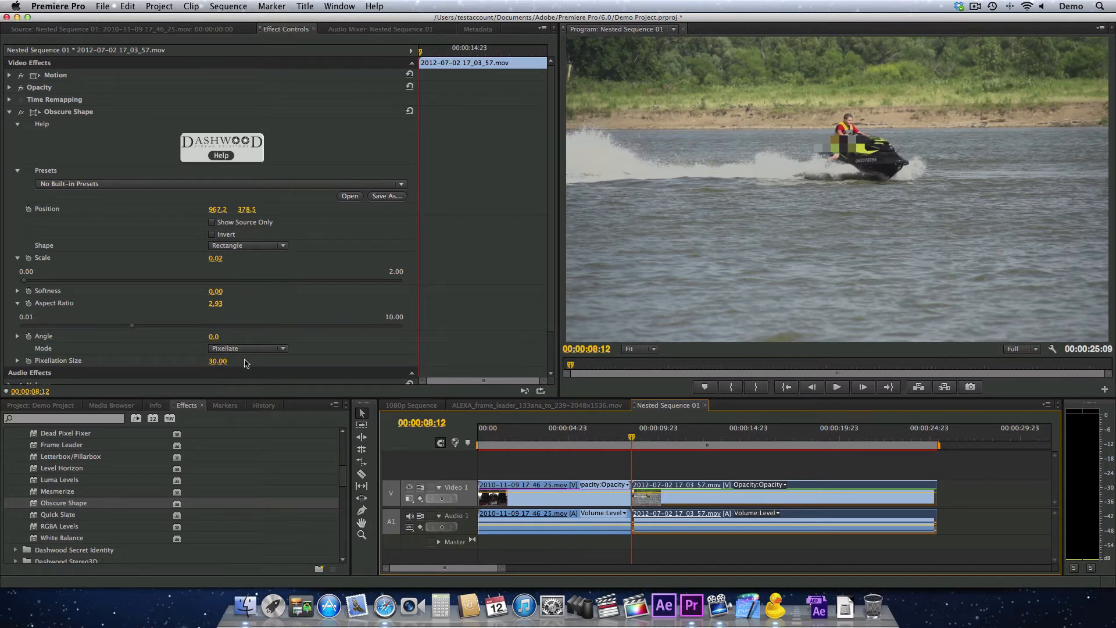
{"action": "left_click", "coordinate": [249, 349]}
{"action": "left_click", "coordinate": [262, 370]}
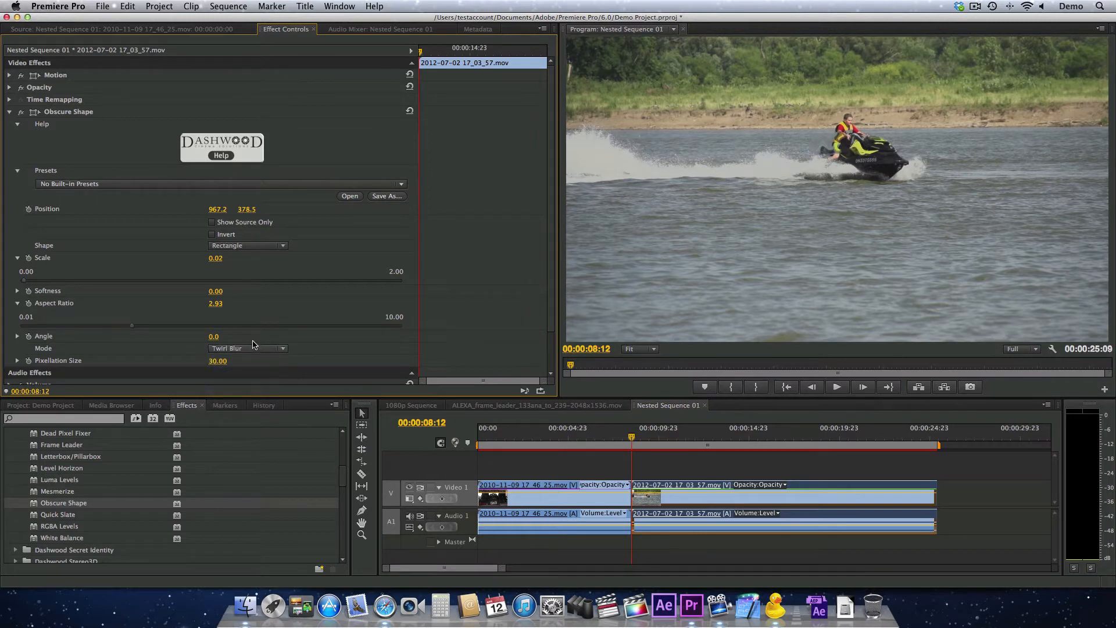
{"action": "left_click", "coordinate": [253, 349]}
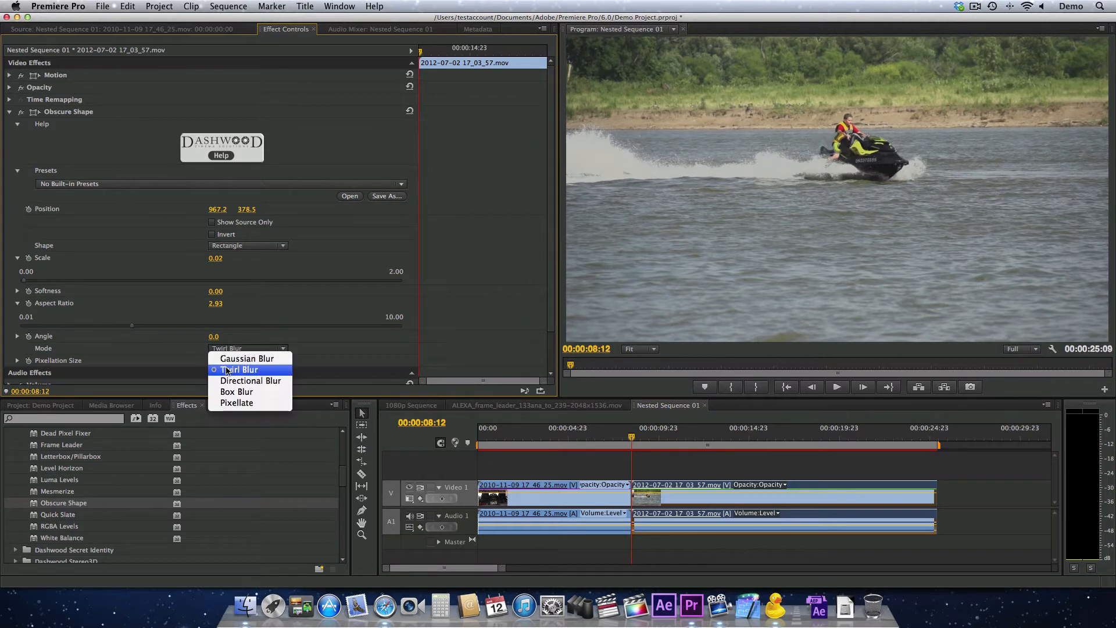
{"action": "left_click", "coordinate": [430, 371]}
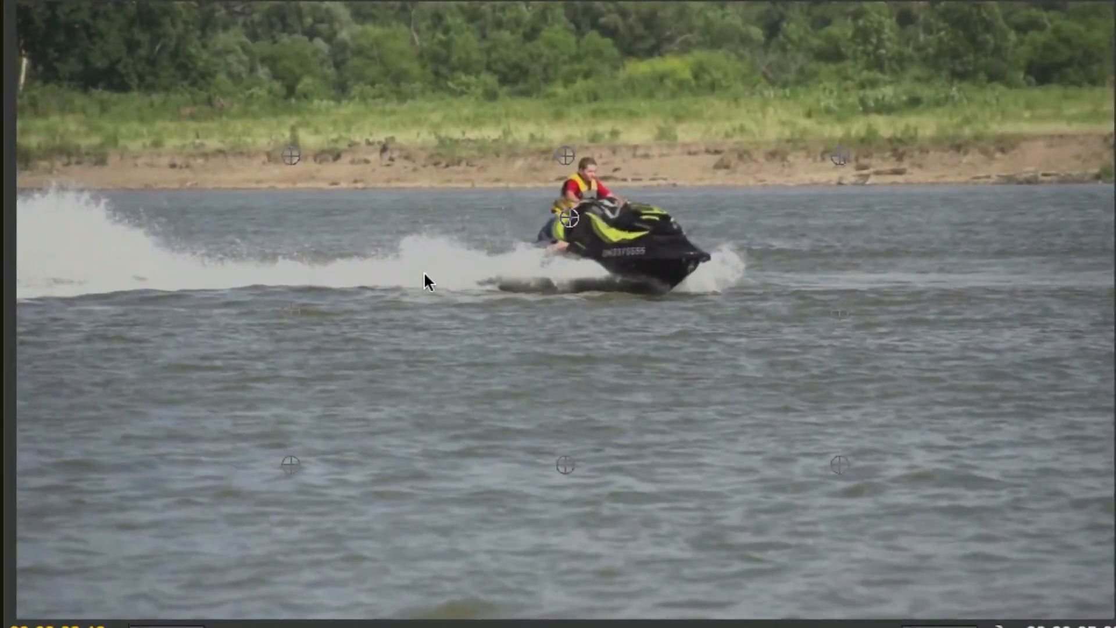
Move the obscuring rectangle onto the jet ski's hull number at about 1059.8, 432.0 and reduce its scale to 0.01
{"action": "left_click_drag", "start_coordinate": [570, 217], "coordinate": [622, 250]}
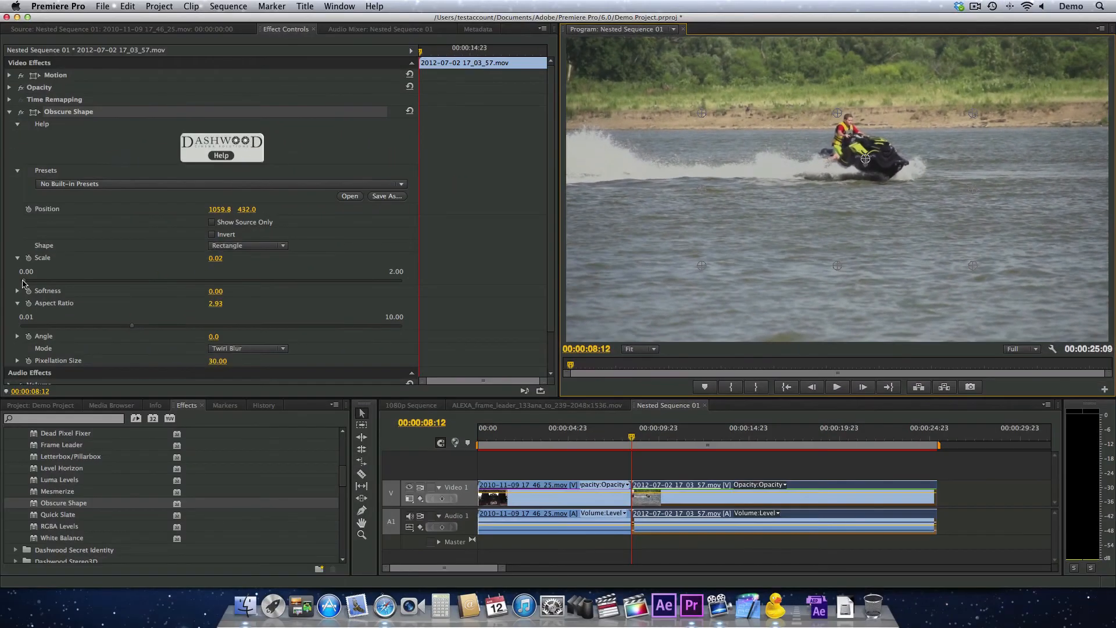
{"action": "left_click", "coordinate": [24, 281]}
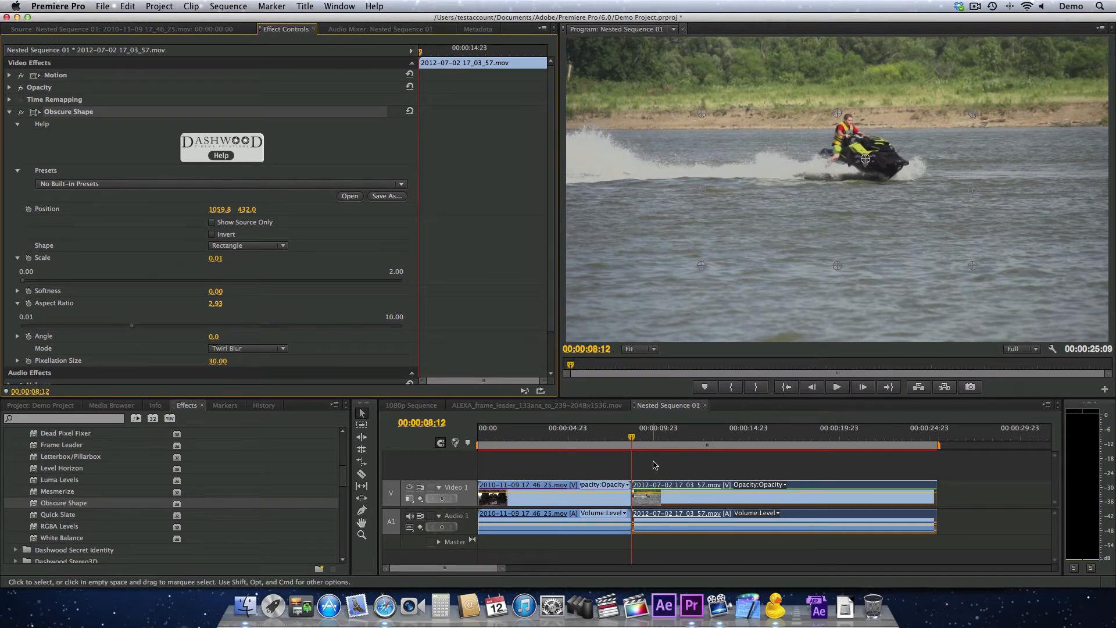
Scrub through the jet ski clip to review how the hull number moves, and return to the clip's start
{"action": "left_click", "coordinate": [669, 437]}
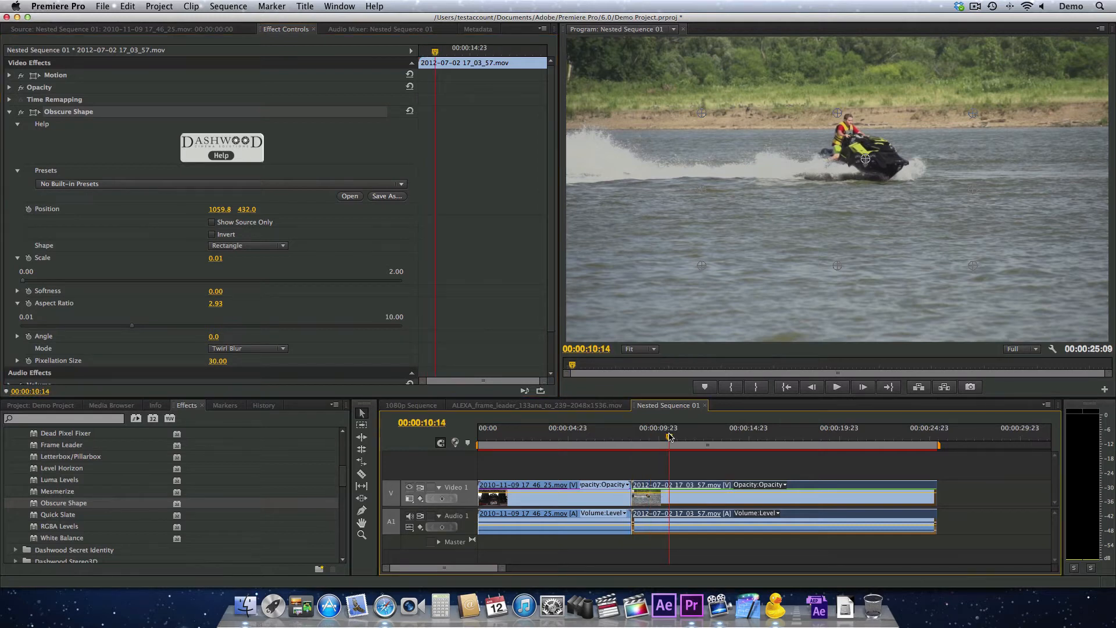
{"action": "left_click", "coordinate": [727, 438]}
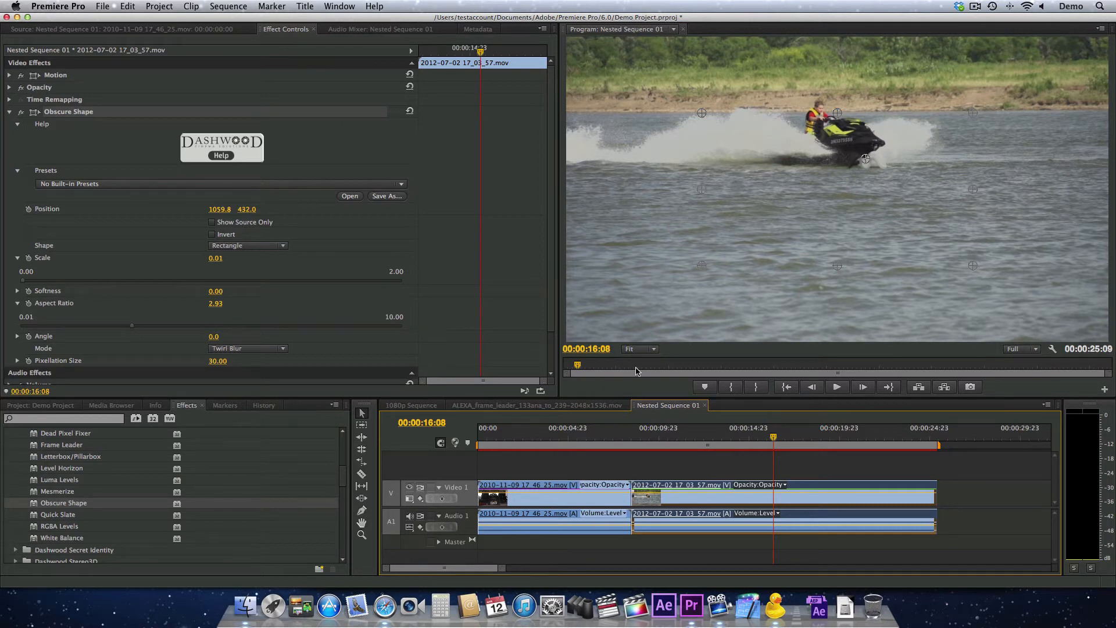
{"action": "left_click", "coordinate": [635, 435]}
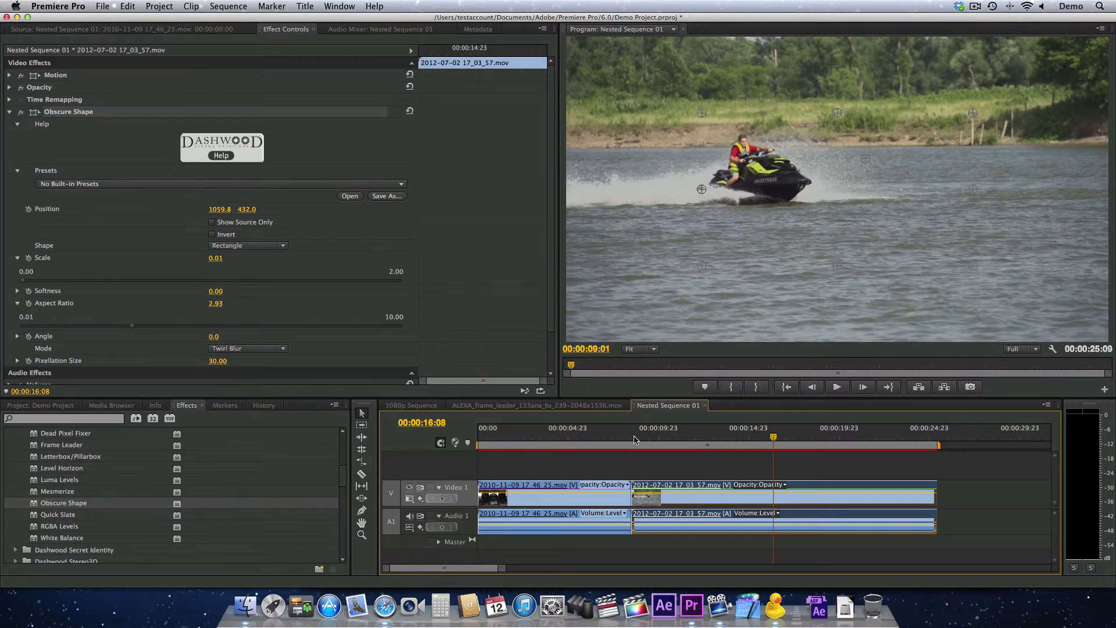
{"action": "left_click", "coordinate": [635, 437]}
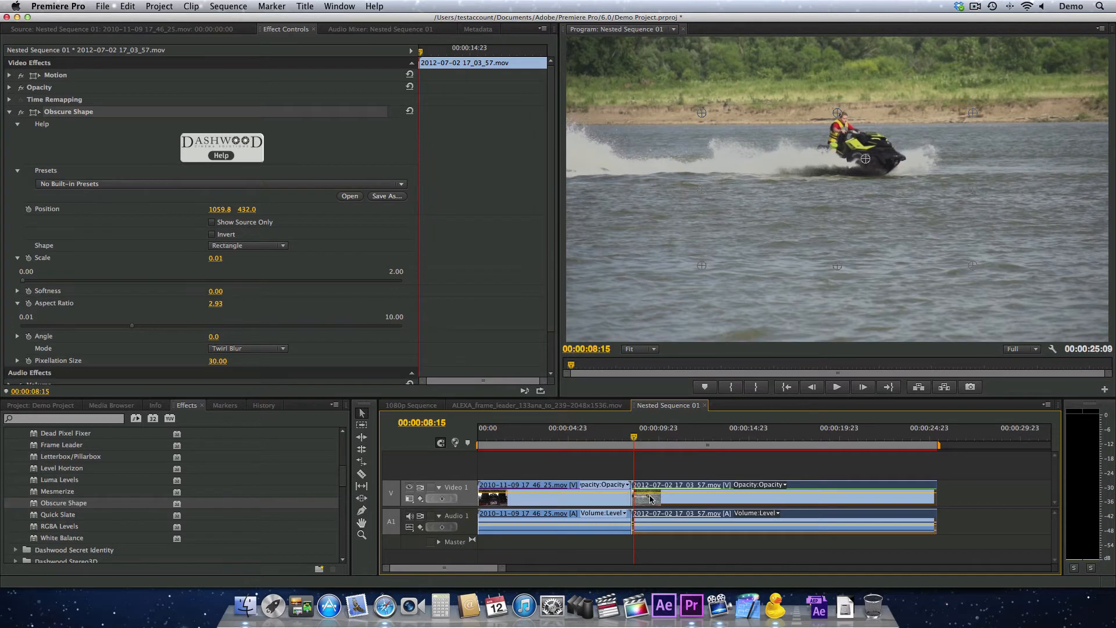
Replace the jet ski clip with a linked After Effects composition, saving the After Effects project as License Plate Obscure in Documents
{"action": "left_click", "coordinate": [103, 6]}
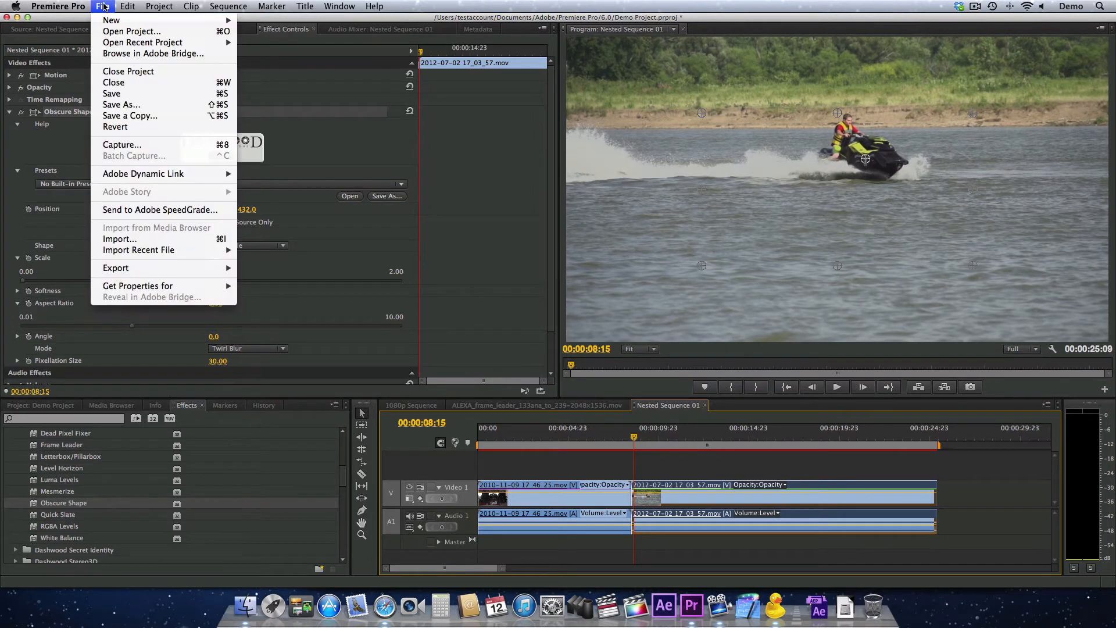
{"action": "mouse_move", "coordinate": [153, 175]}
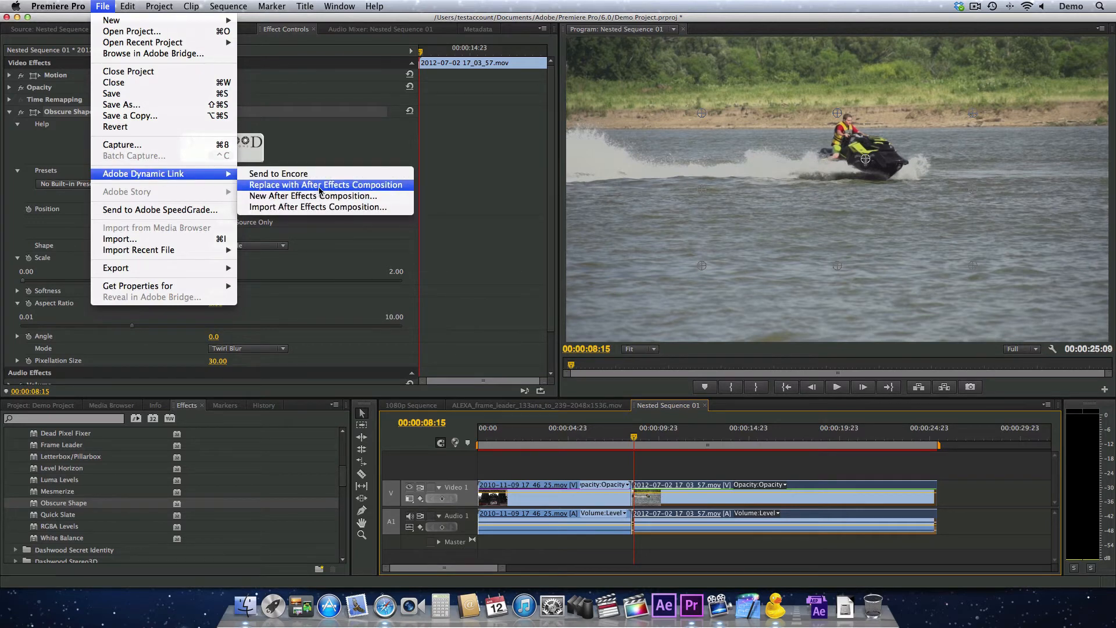
{"action": "left_click", "coordinate": [402, 185]}
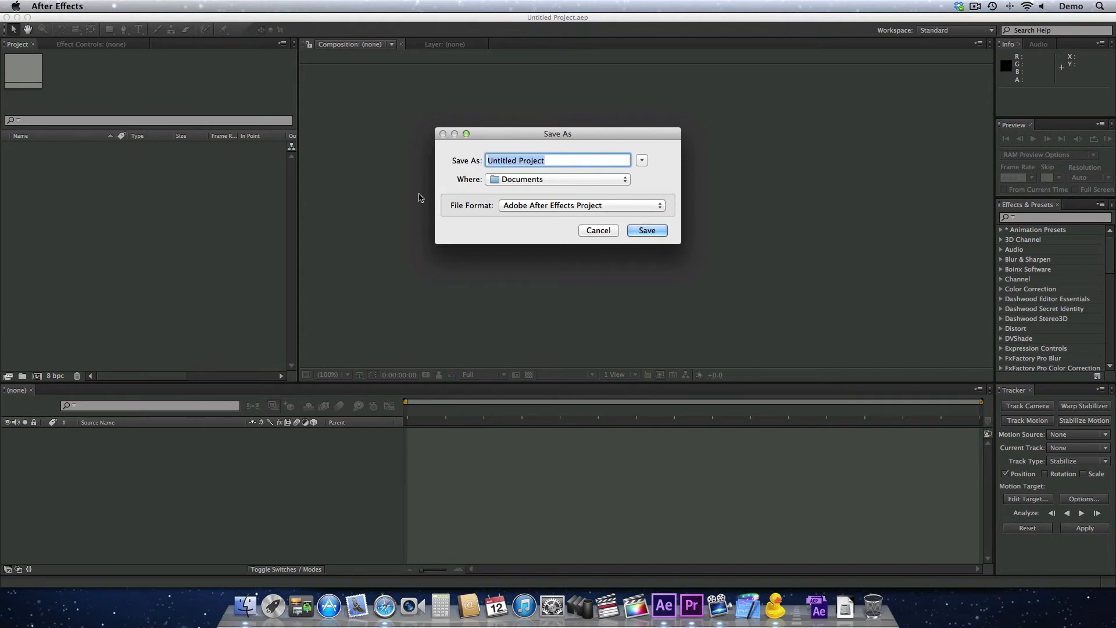
{"action": "type", "text": "License Plate Obscured"}
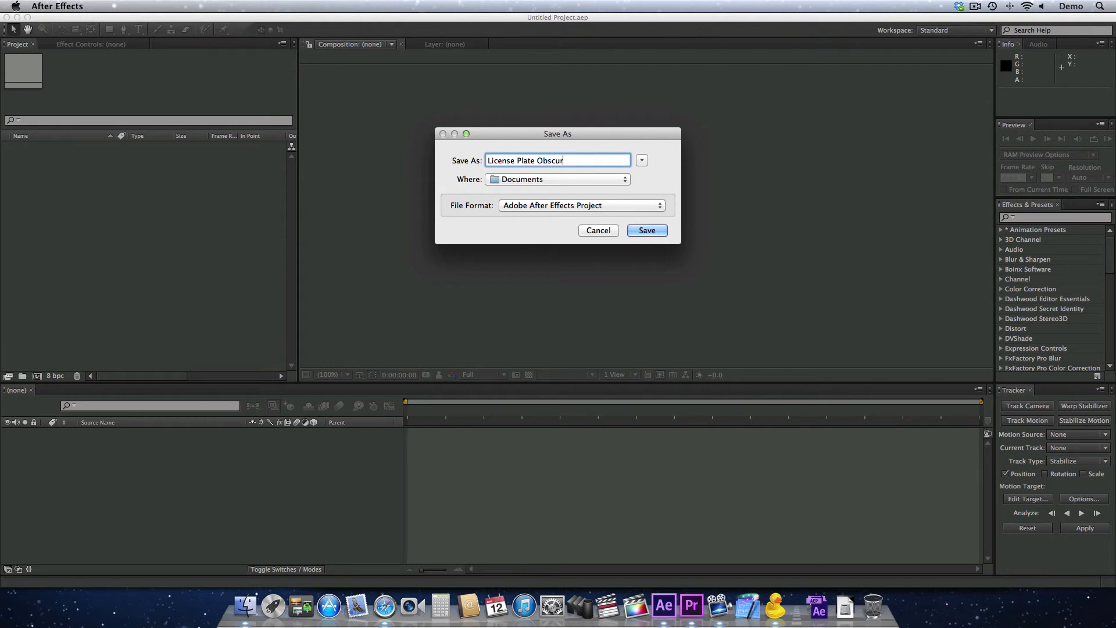
{"action": "key", "text": "Return"}
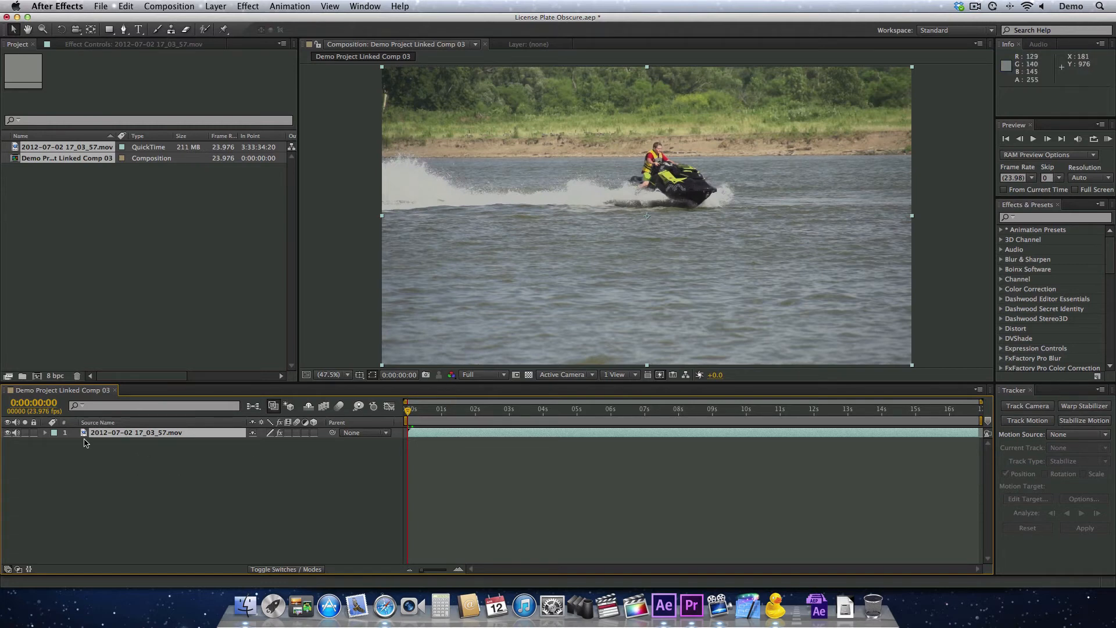
Set up Track Effect Point Control for the Position property of the layer's Obscure Shape effect
{"action": "left_click", "coordinate": [60, 445]}
{"action": "left_click", "coordinate": [45, 433]}
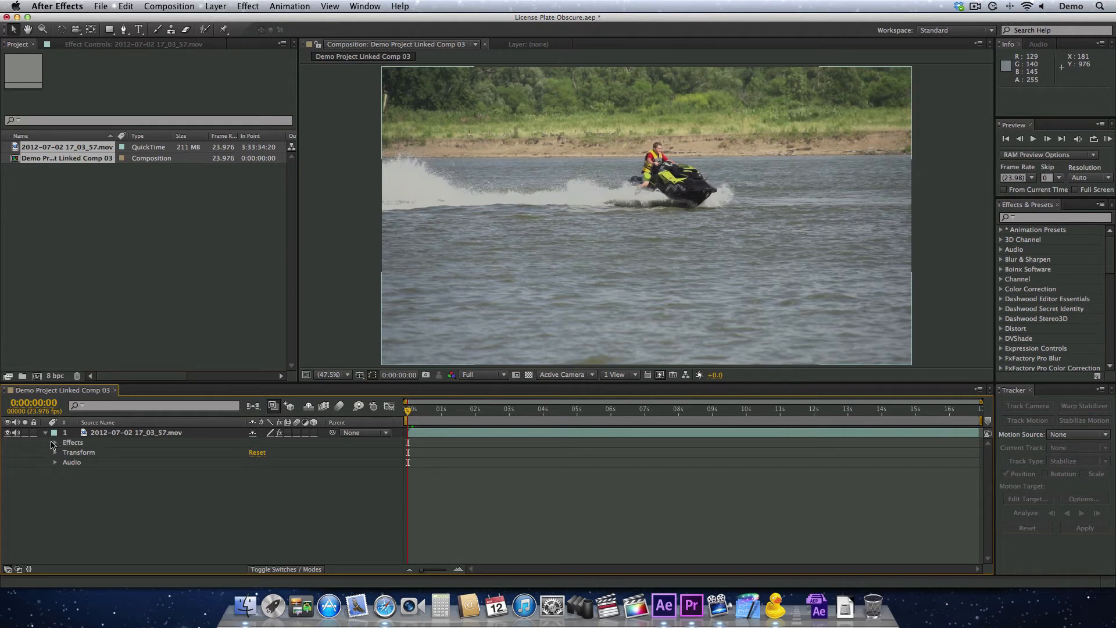
{"action": "left_click", "coordinate": [56, 443]}
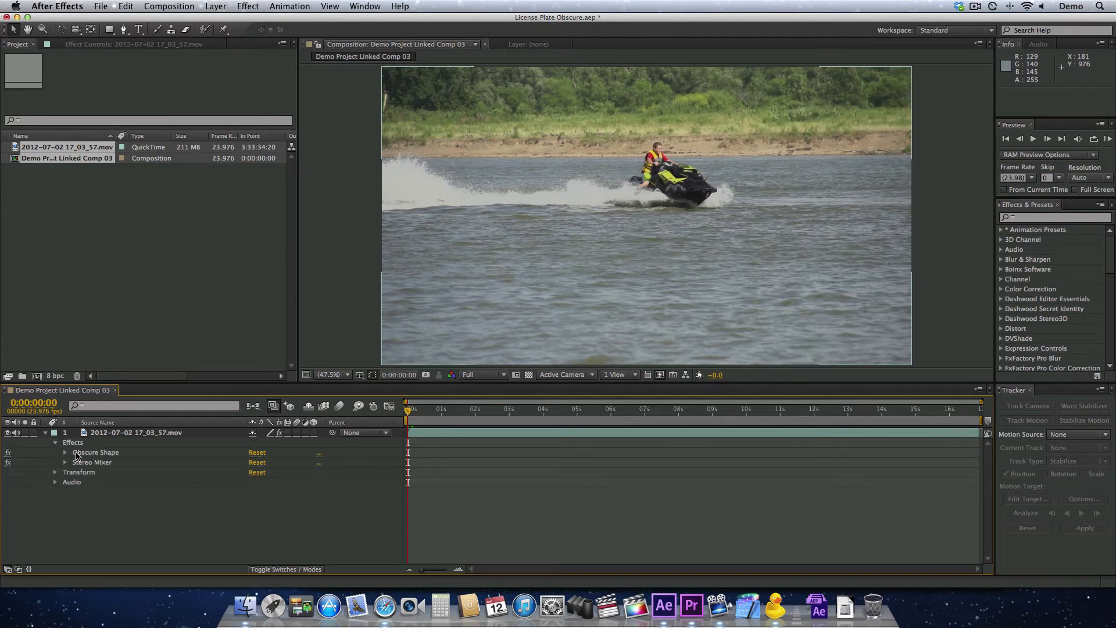
{"action": "left_click", "coordinate": [64, 453]}
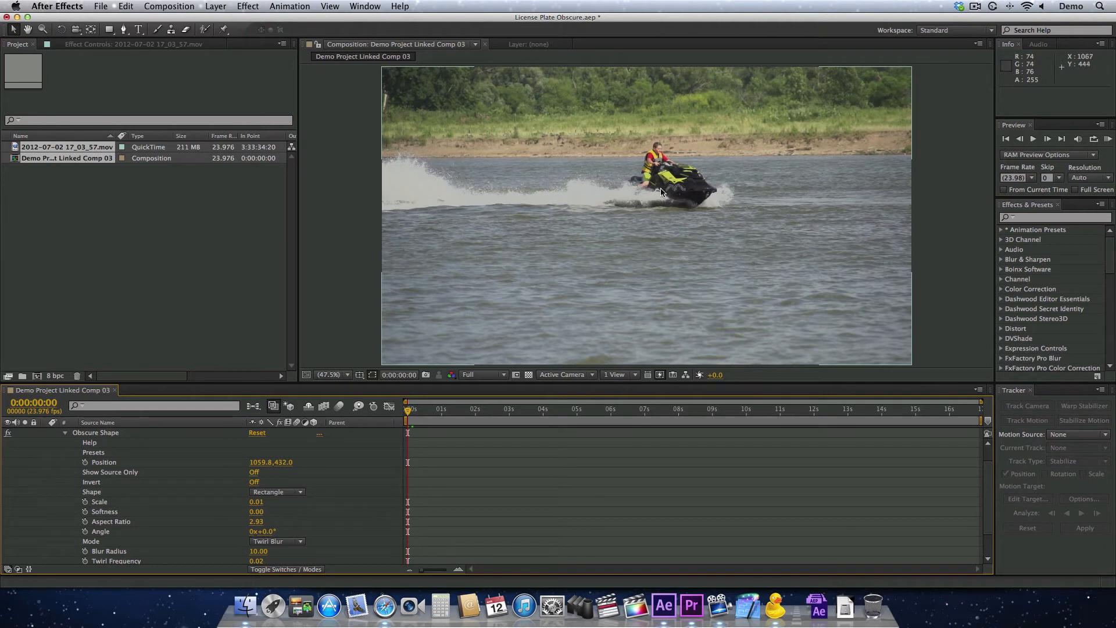
{"action": "left_click", "coordinate": [112, 465]}
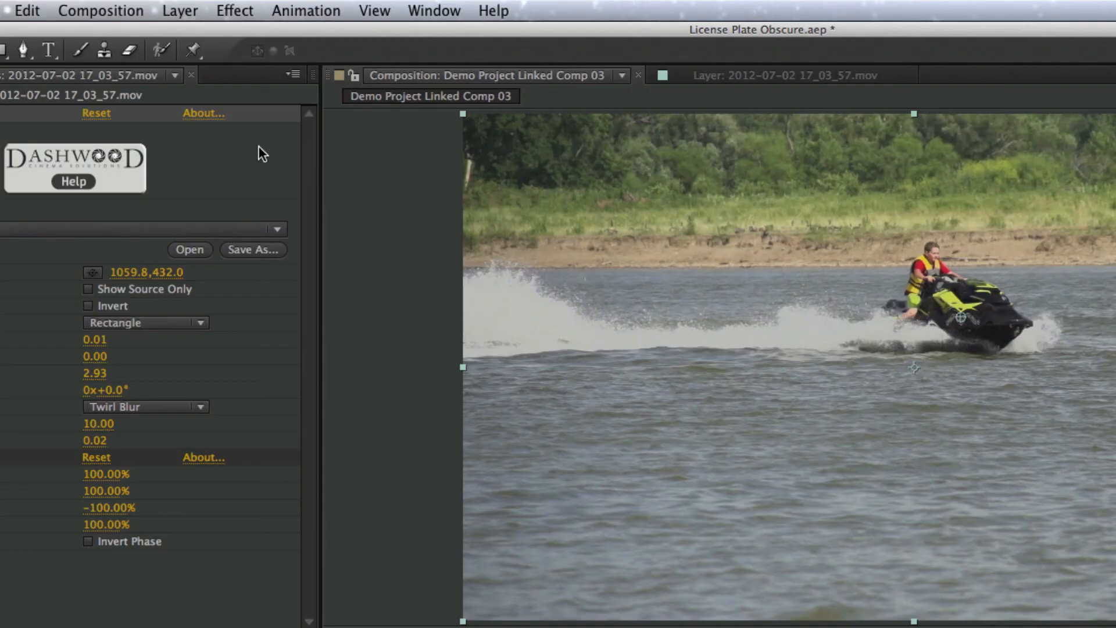
{"action": "left_click", "coordinate": [282, 11]}
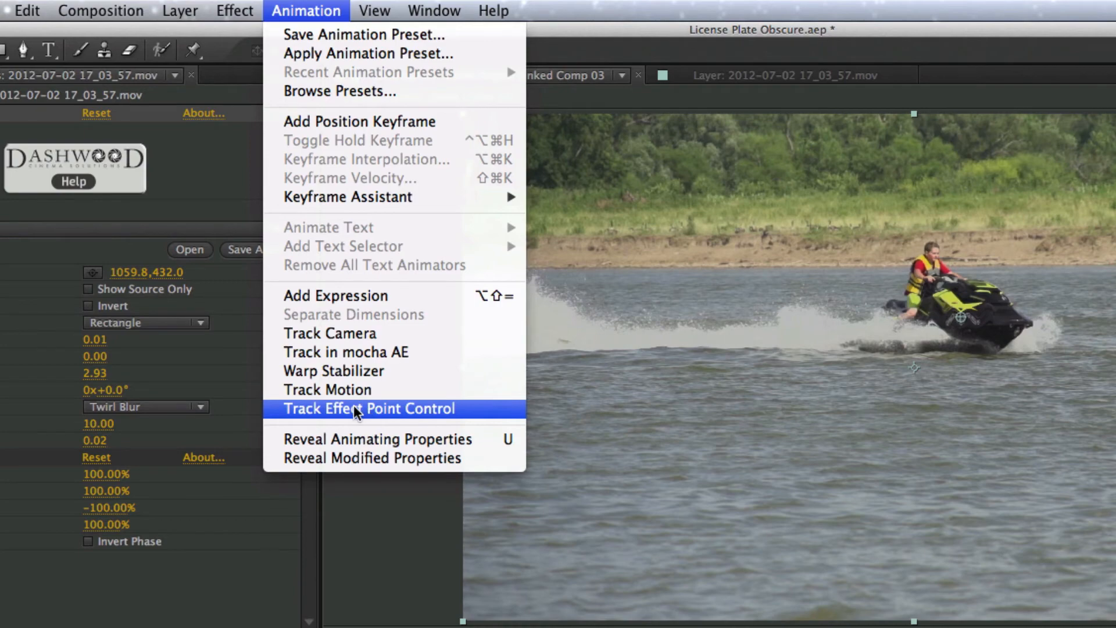
{"action": "left_click", "coordinate": [493, 407]}
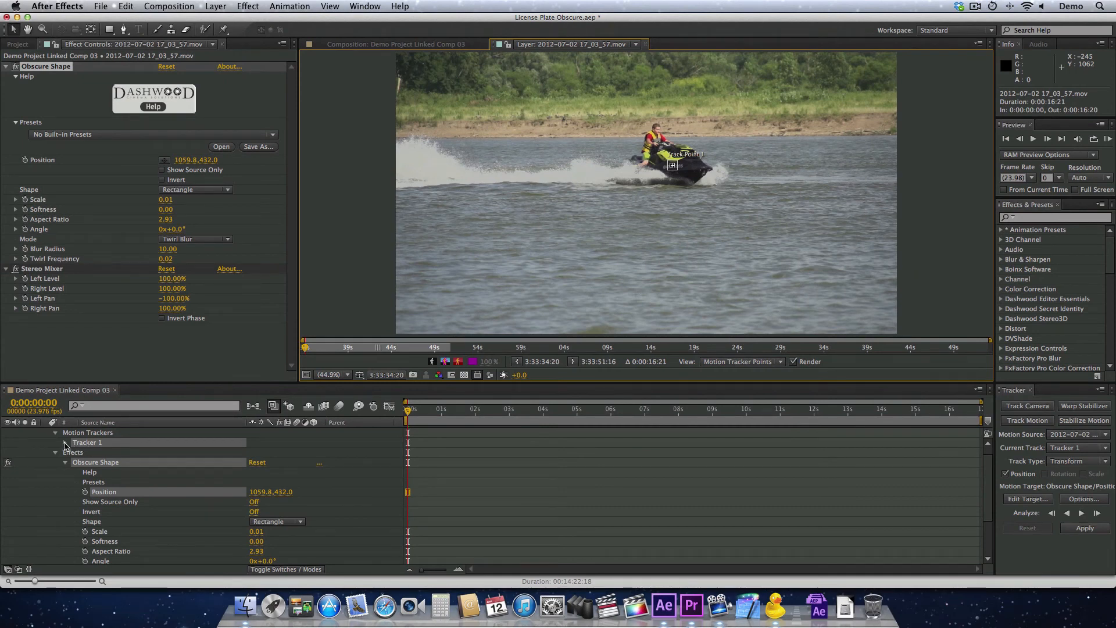
Analyze the track point forward through the whole jet ski clip and return to its start
{"action": "left_click", "coordinate": [64, 443]}
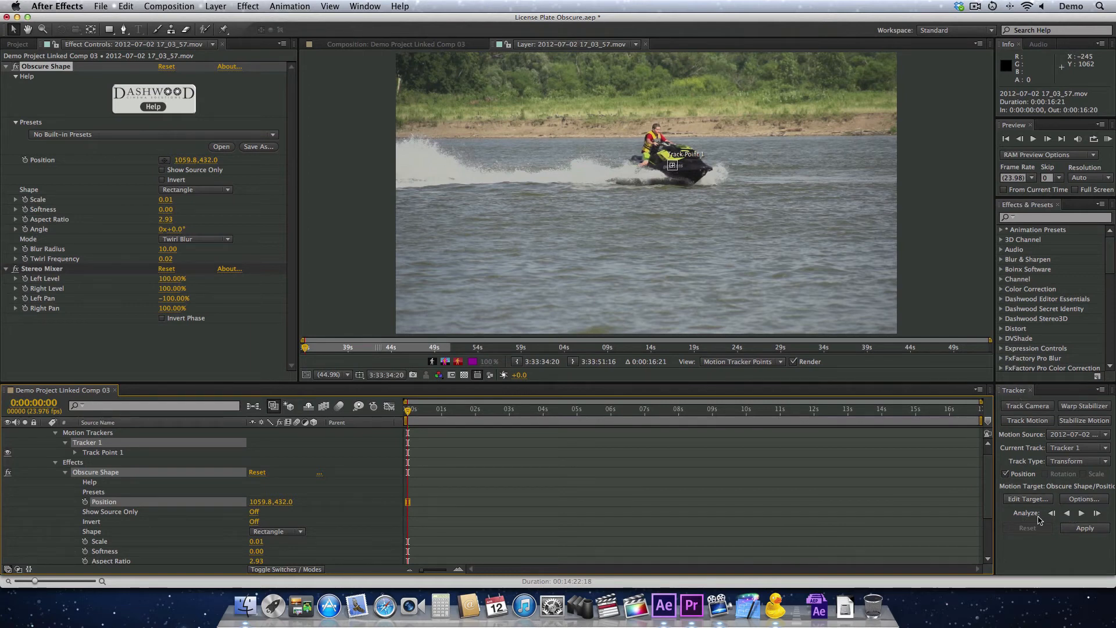
{"action": "left_click", "coordinate": [1082, 513]}
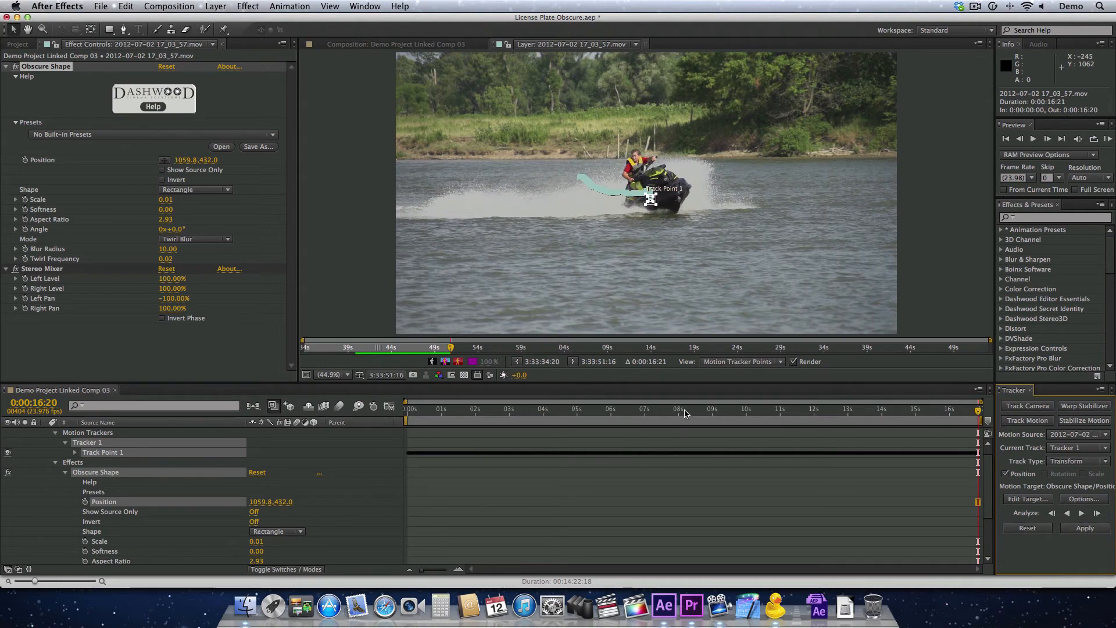
{"action": "left_click", "coordinate": [686, 411]}
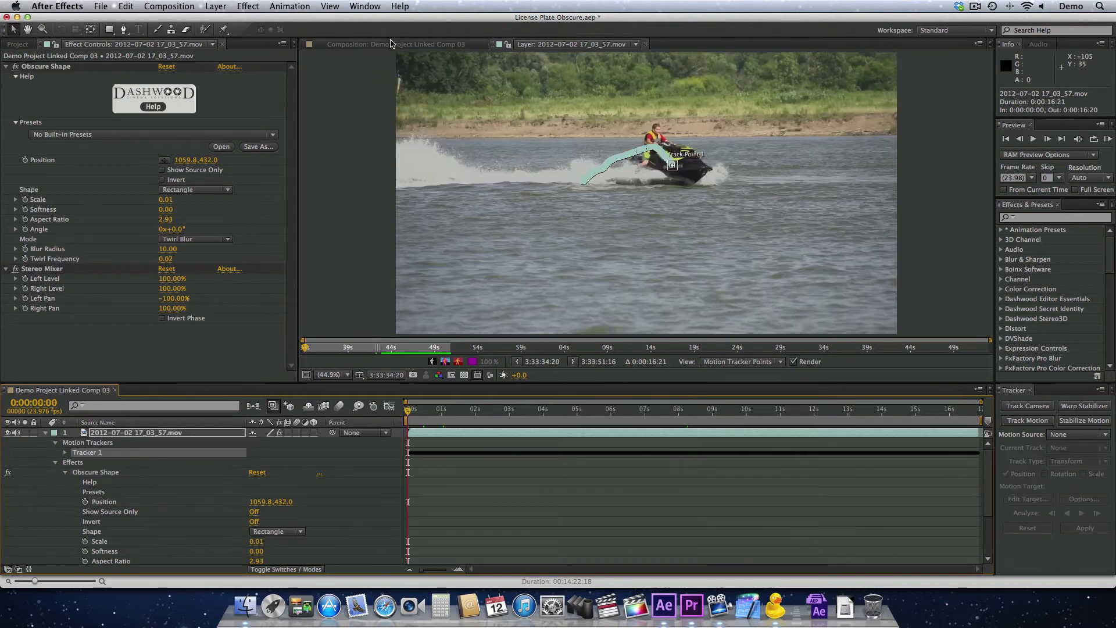
{"action": "left_click", "coordinate": [383, 47]}
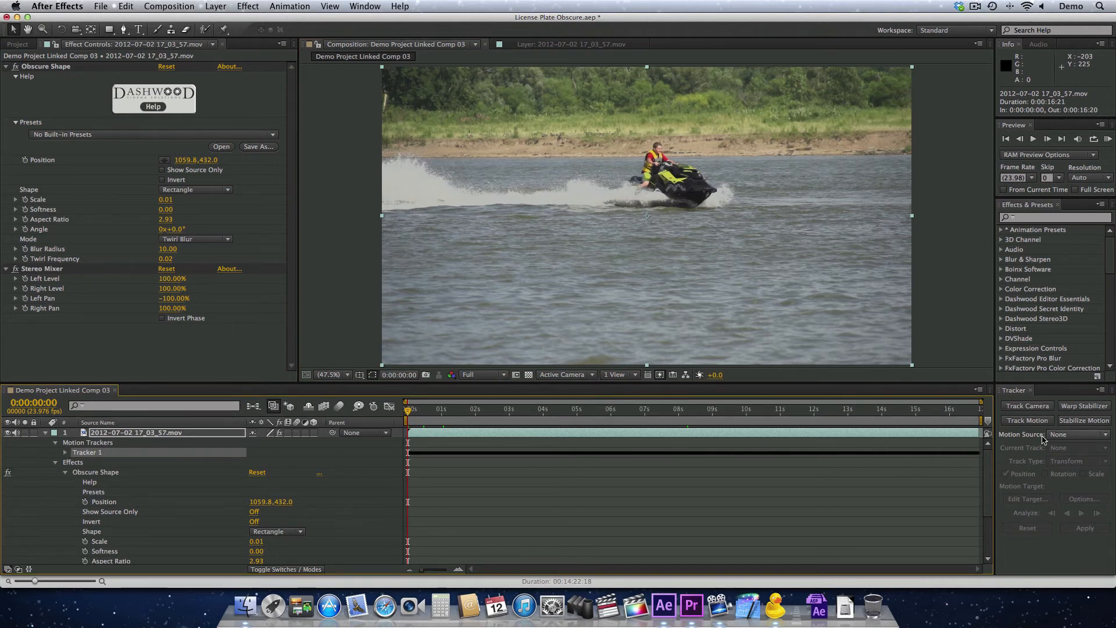
{"action": "left_click", "coordinate": [1058, 436]}
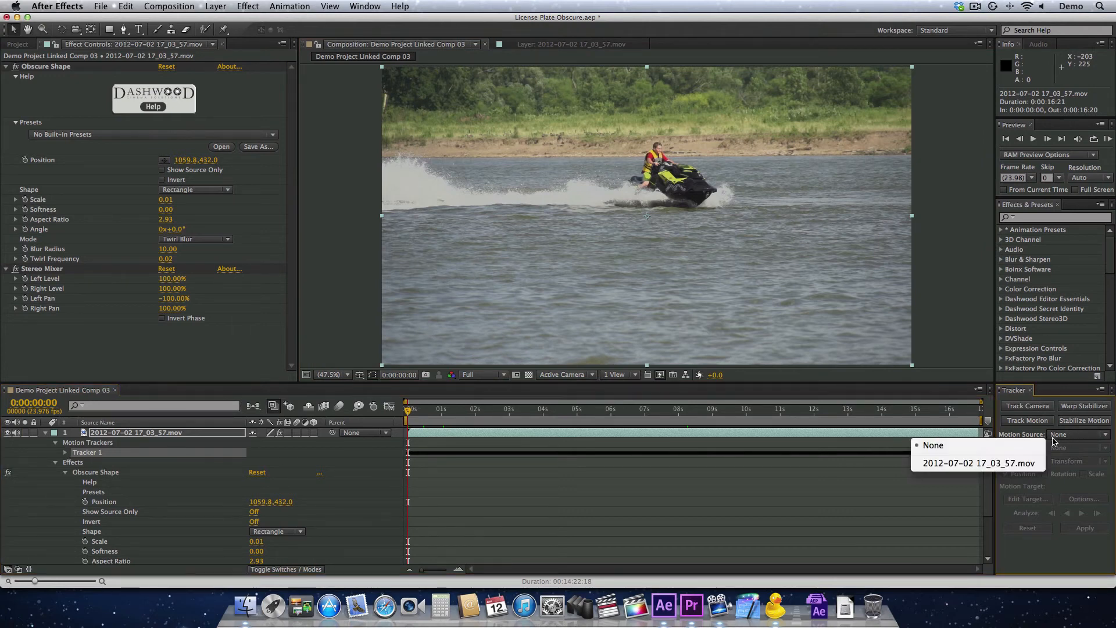
{"action": "left_click", "coordinate": [999, 464]}
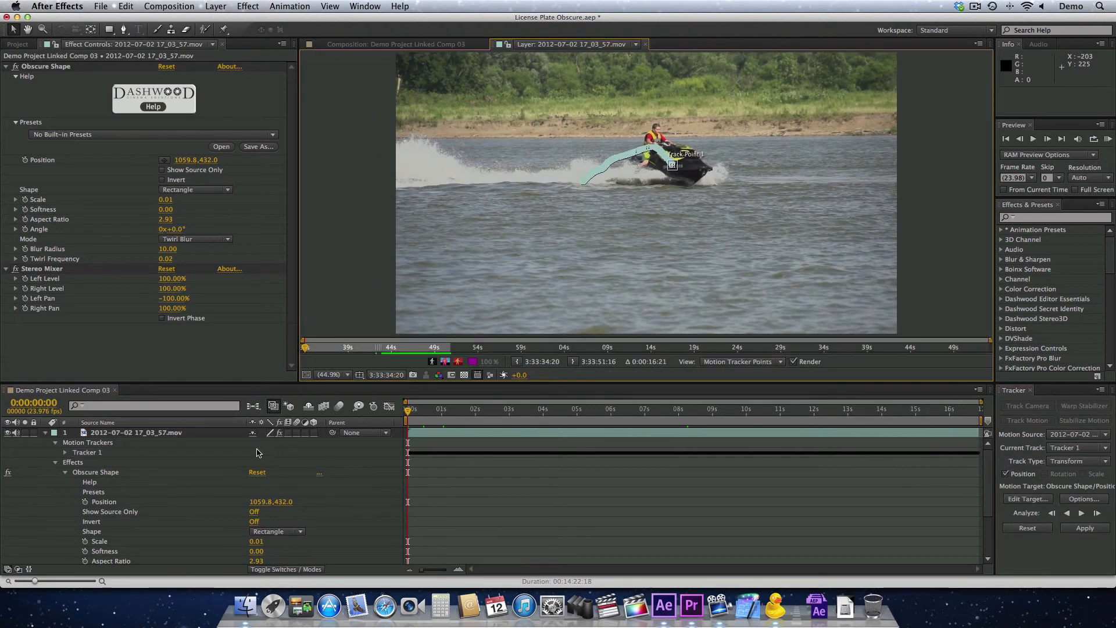
{"action": "left_click", "coordinate": [142, 454]}
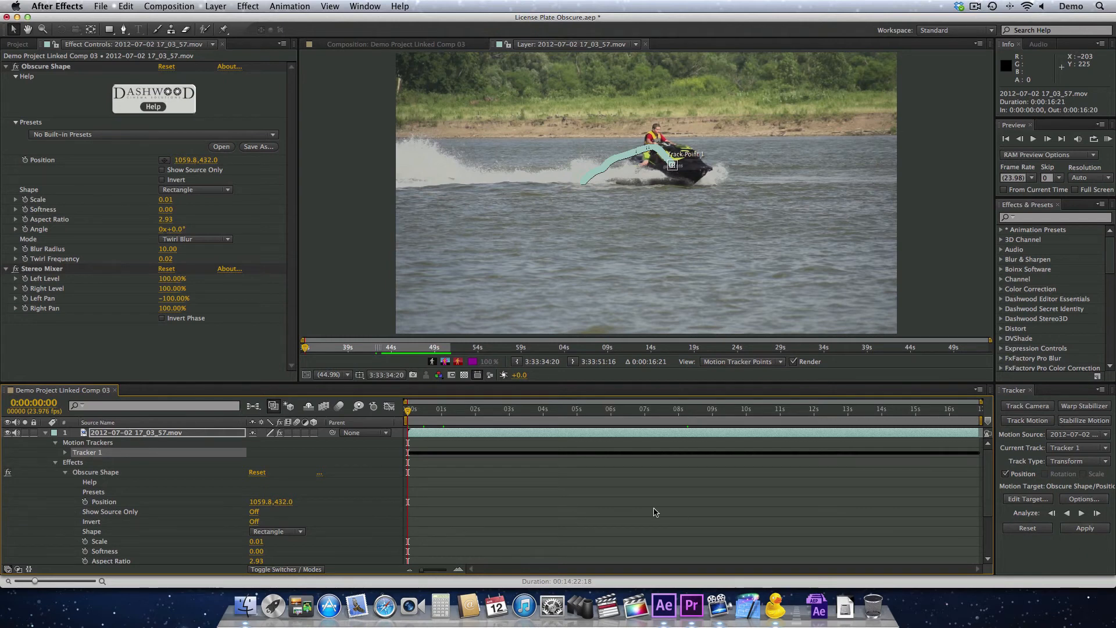
{"action": "left_click", "coordinate": [121, 503]}
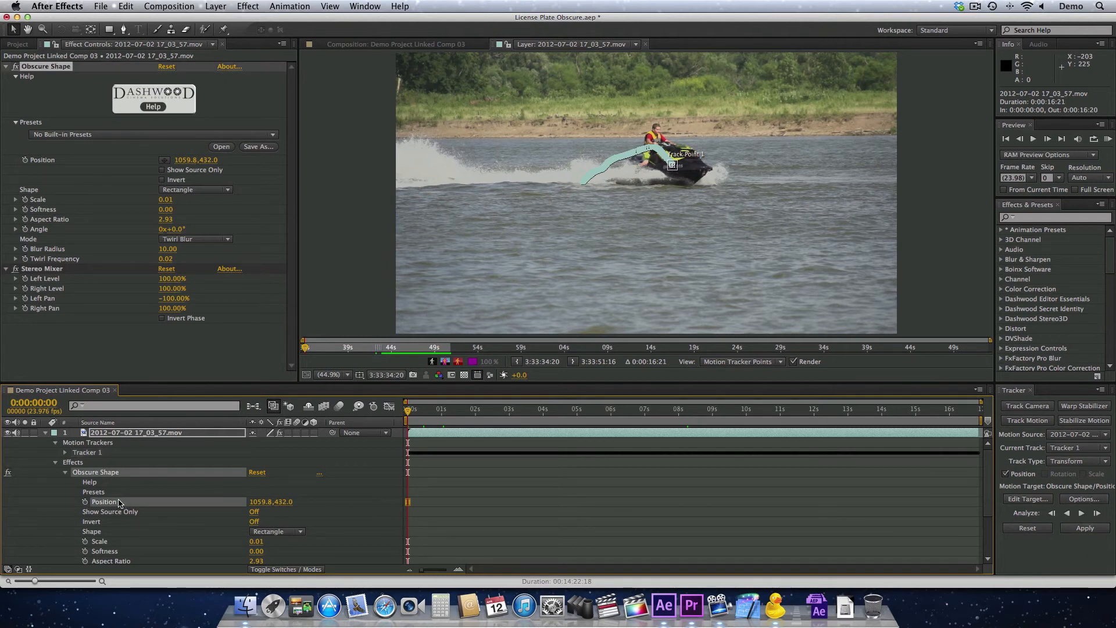
{"action": "left_click", "coordinate": [1084, 528]}
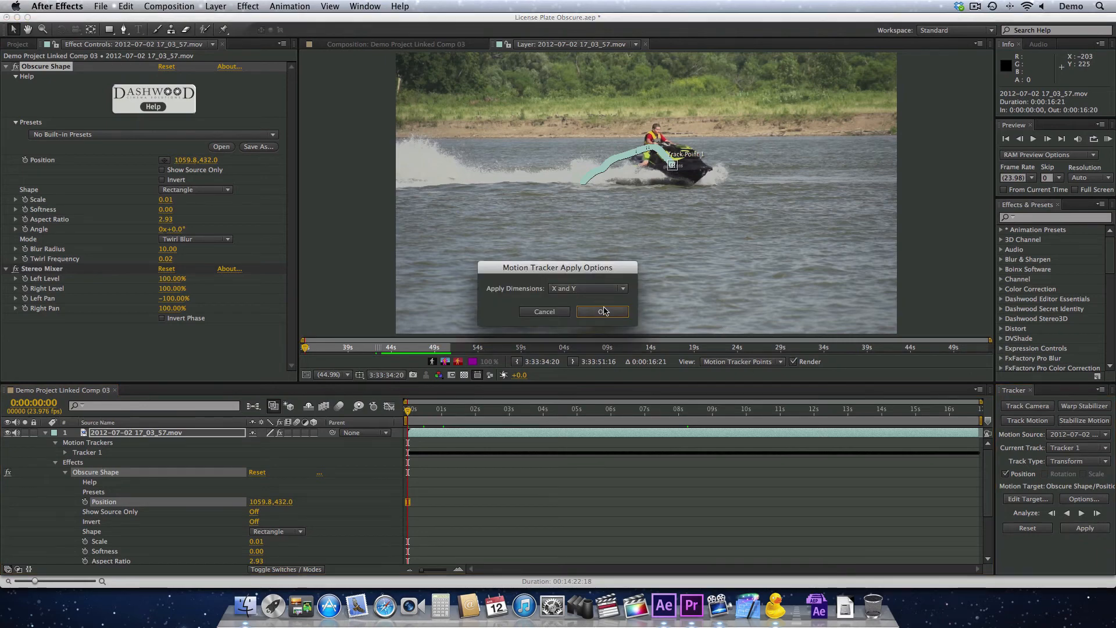
{"action": "left_click", "coordinate": [604, 312]}
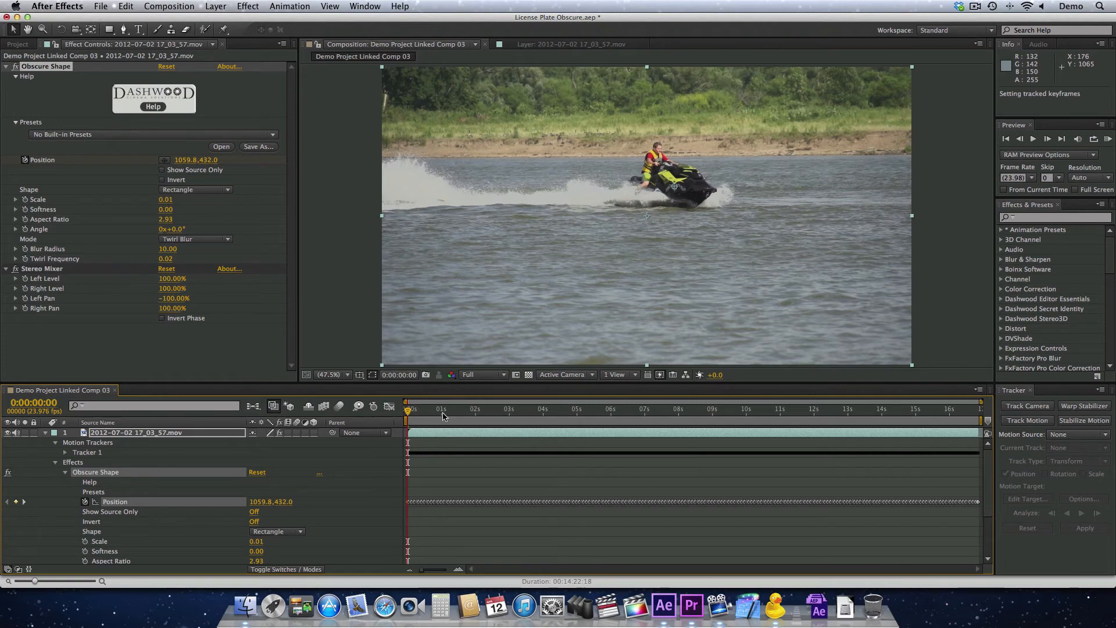
Preview the opening seconds of the jet ski composition with the tracked Obscure Shape
{"action": "mouse_move", "coordinate": [409, 410]}
{"action": "left_mouse_down"}
{"action": "mouse_move", "coordinate": [440, 410]}
{"action": "mouse_move", "coordinate": [416, 412]}
{"action": "left_mouse_up"}
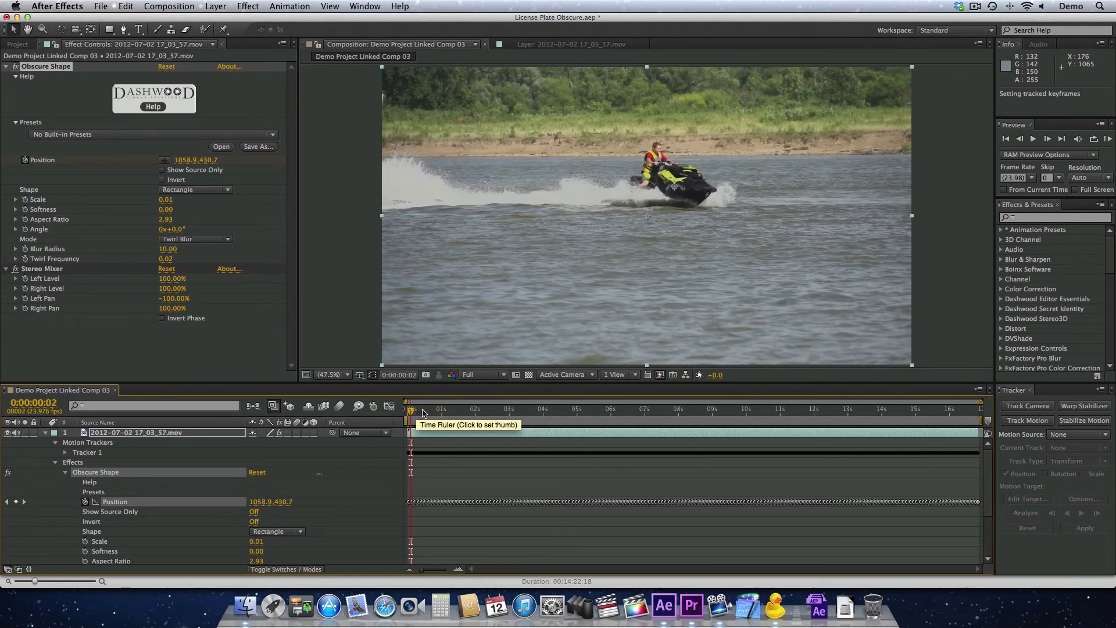
{"action": "key", "text": "space"}
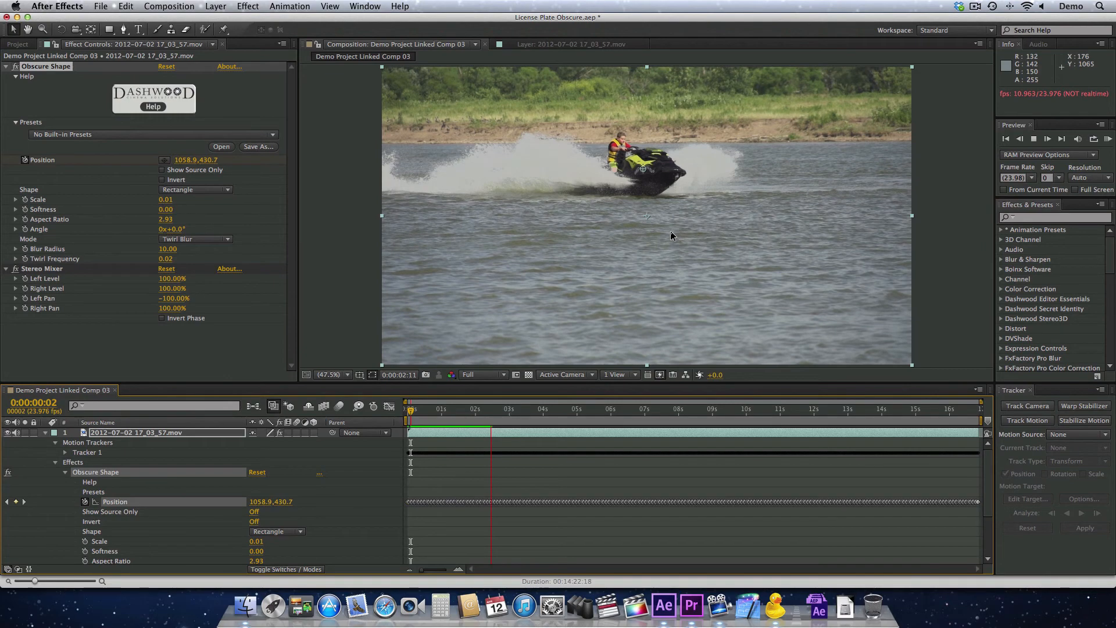
{"action": "left_click_drag", "start_coordinate": [474, 410], "coordinate": [480, 413]}
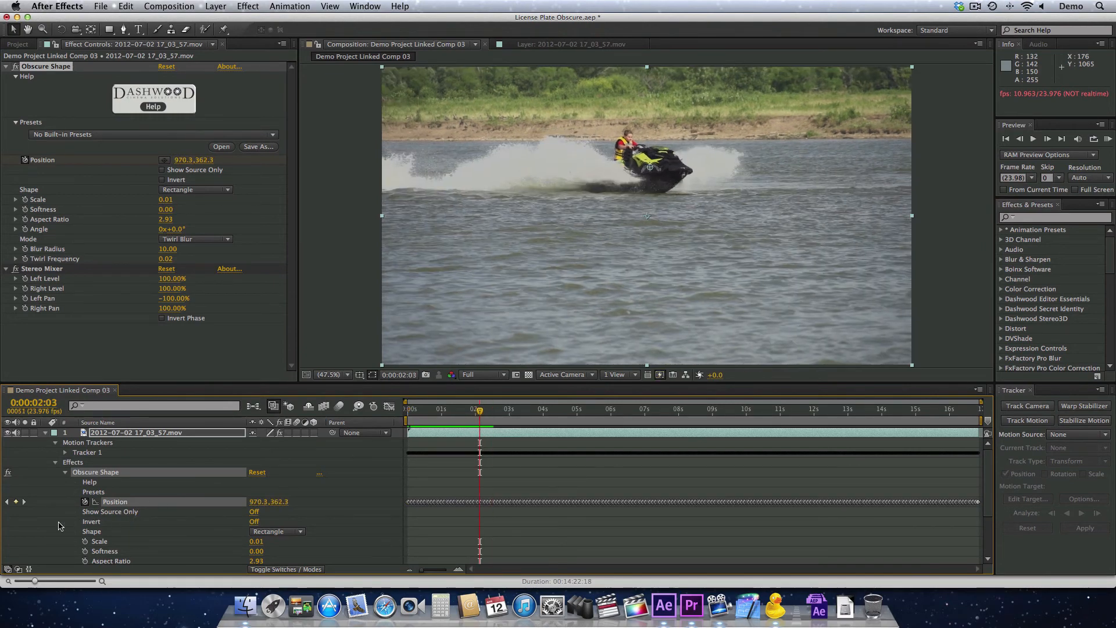
Set the Obscure Shape effect's mode to Pixellate and its softness to 2.00
{"action": "scroll", "coordinate": [60, 526], "scroll_direction": "down", "scroll_amount": 1}
{"action": "scroll", "coordinate": [60, 526], "scroll_direction": "down", "scroll_amount": 1}
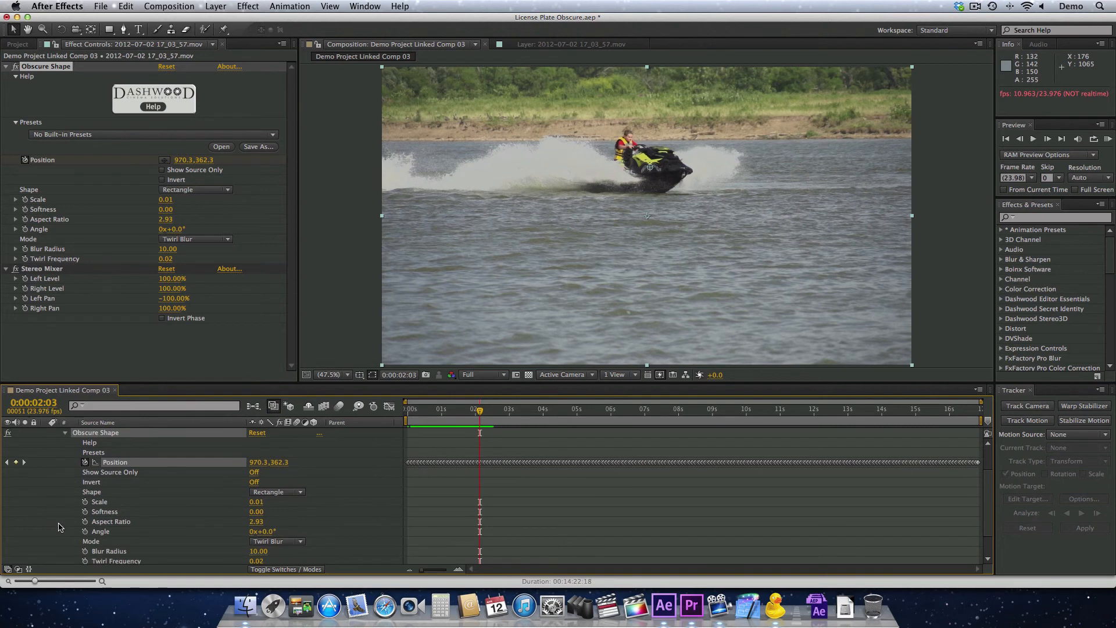
{"action": "scroll", "coordinate": [60, 527], "scroll_direction": "up", "scroll_amount": 2}
{"action": "left_click", "coordinate": [189, 240]}
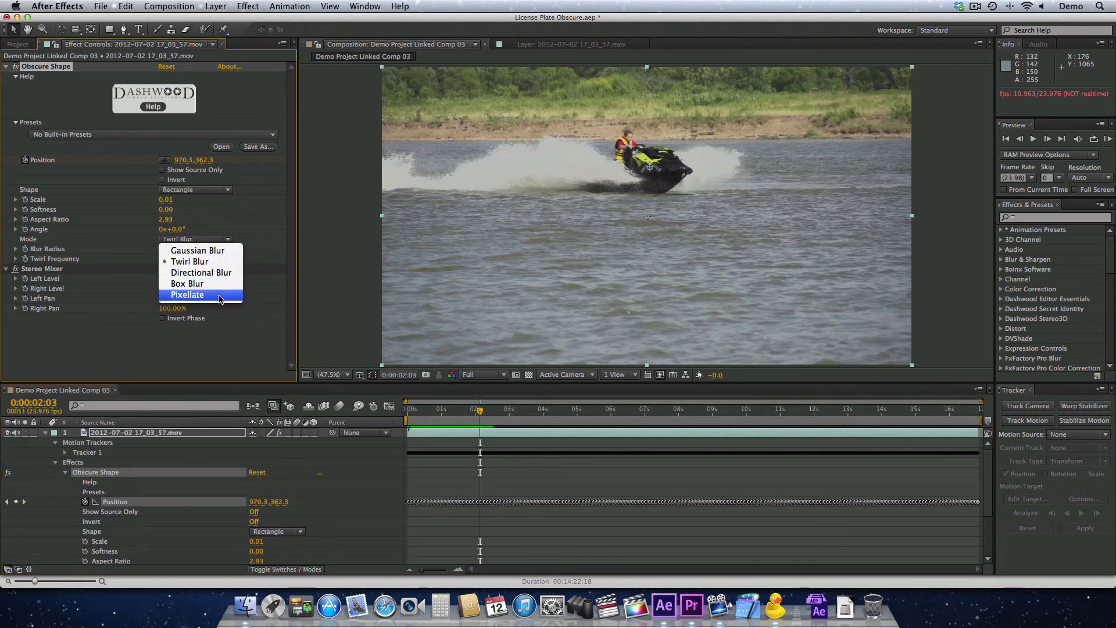
{"action": "left_click", "coordinate": [195, 295]}
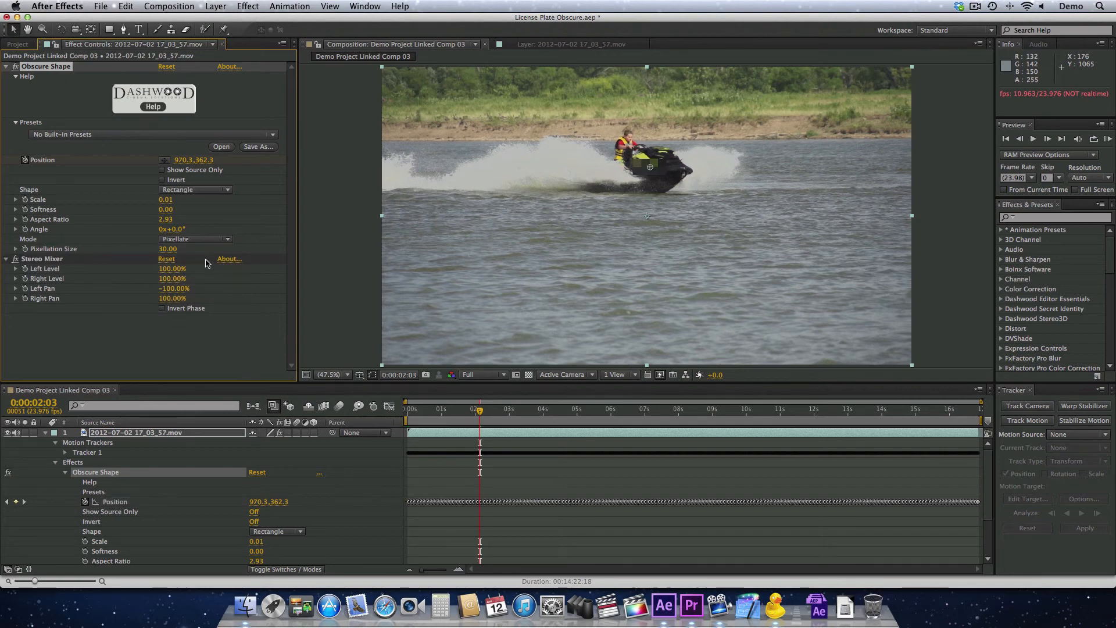
{"action": "left_click_drag", "start_coordinate": [166, 209], "coordinate": [165, 221]}
Check the pixellated shape's tracking on the jet ski at several times across the composition, returning near its start
{"action": "left_click_drag", "start_coordinate": [468, 409], "coordinate": [601, 414]}
{"action": "left_click", "coordinate": [642, 413]}
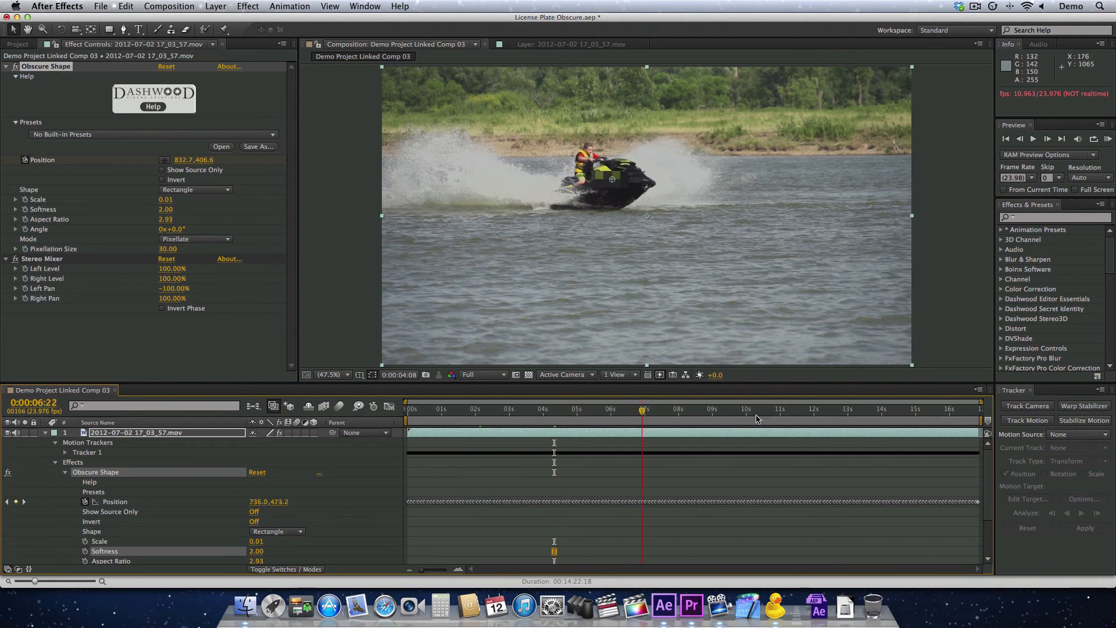
{"action": "left_click", "coordinate": [798, 416]}
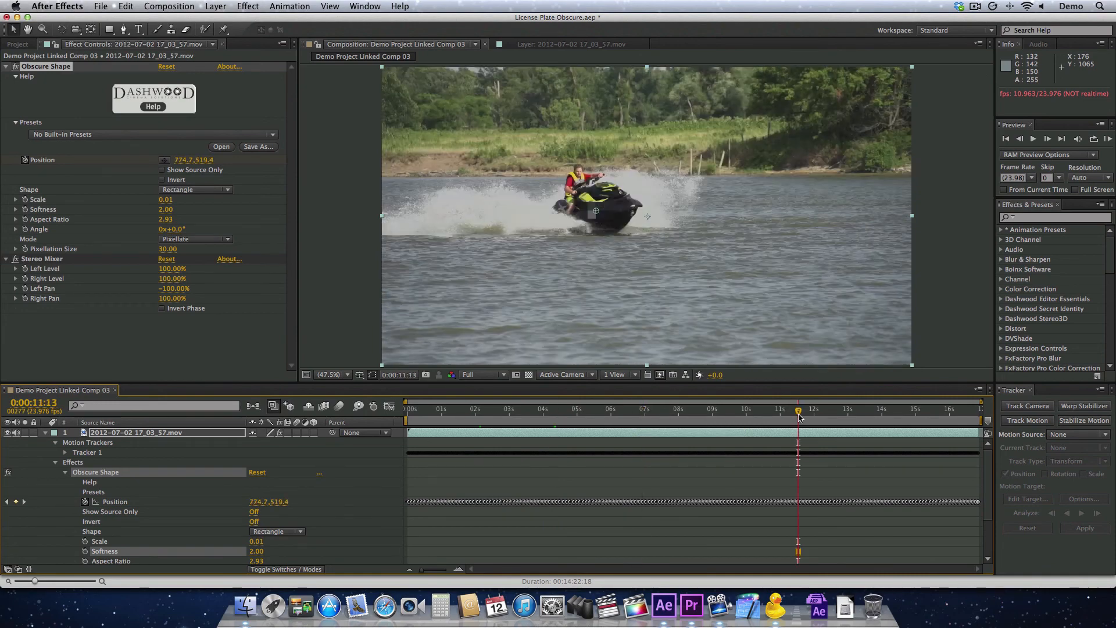
{"action": "left_click", "coordinate": [737, 413]}
{"action": "left_click", "coordinate": [414, 410]}
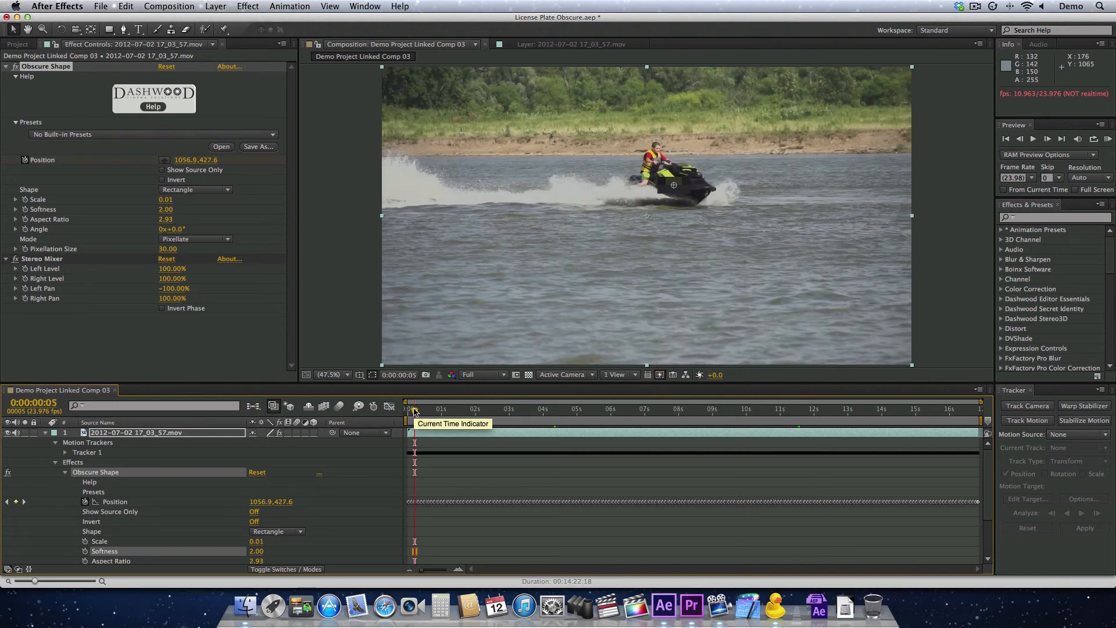
Quit After Effects, saving the changes to License Plate Obscure.aep, and switch to Premiere Pro
{"action": "left_click", "coordinate": [57, 5]}
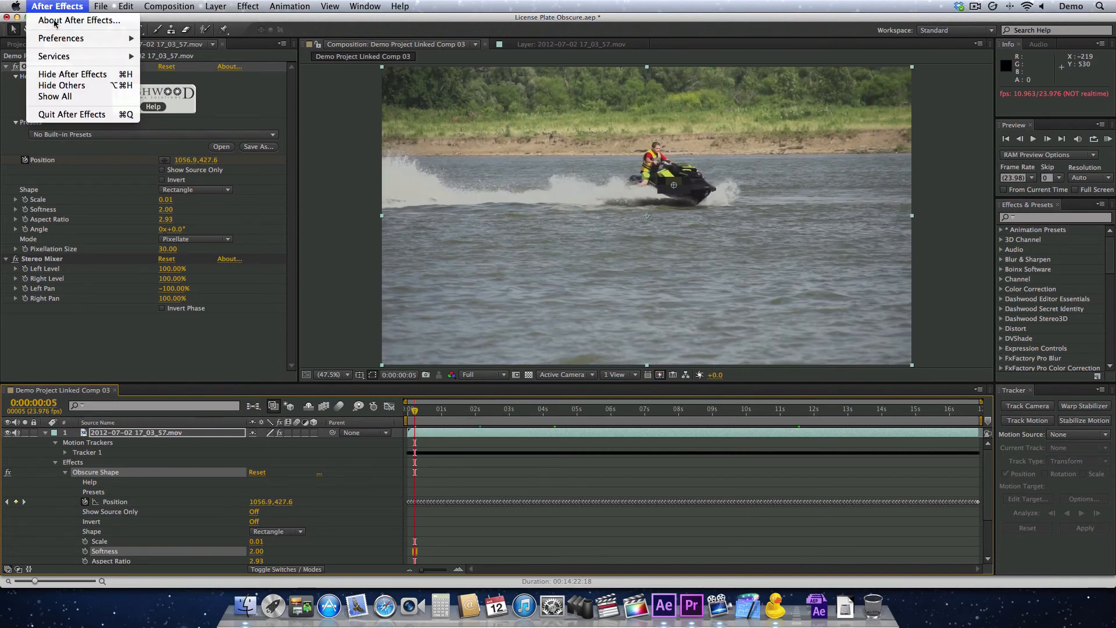
{"action": "left_click", "coordinate": [63, 116]}
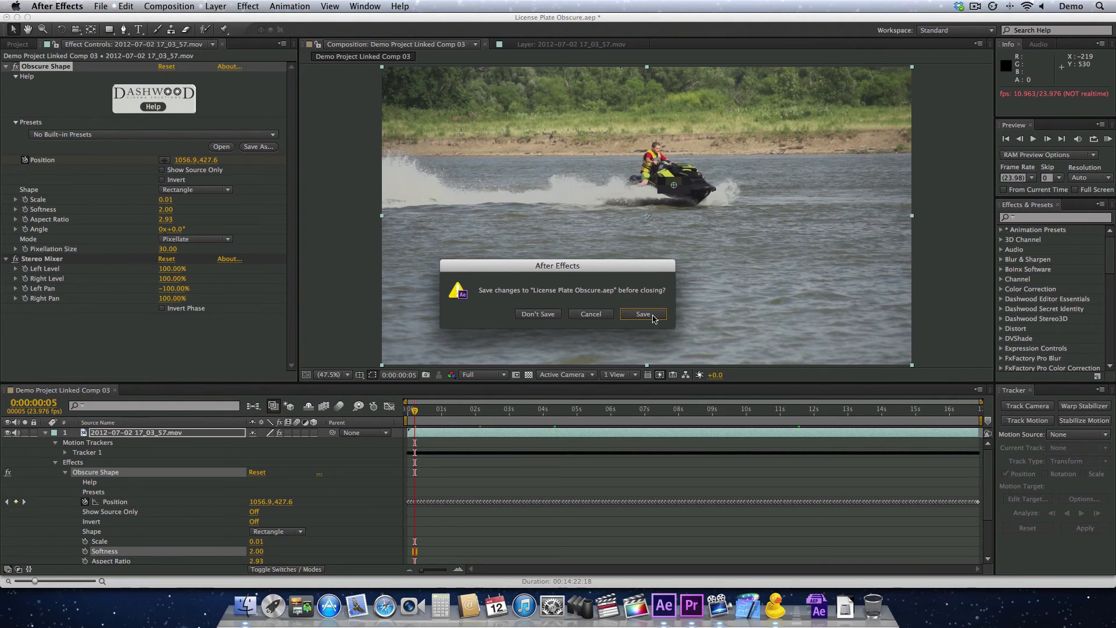
{"action": "left_click", "coordinate": [655, 321]}
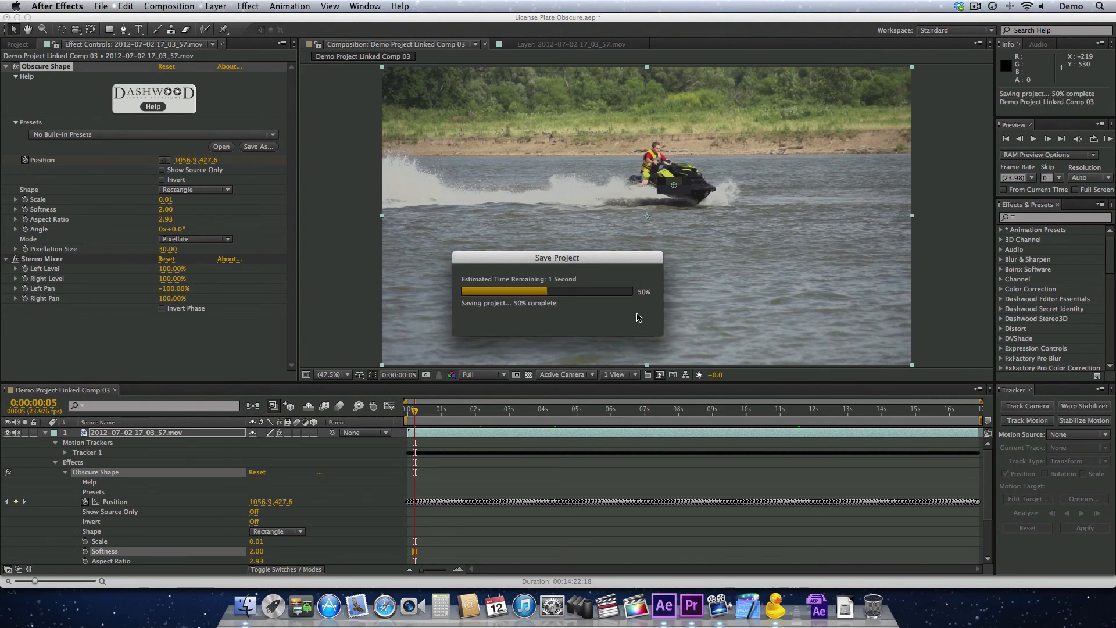
{"action": "key", "text": "super+Tab"}
{"action": "key", "text": "super+Tab"}
{"action": "key", "text": "super+Tab"}
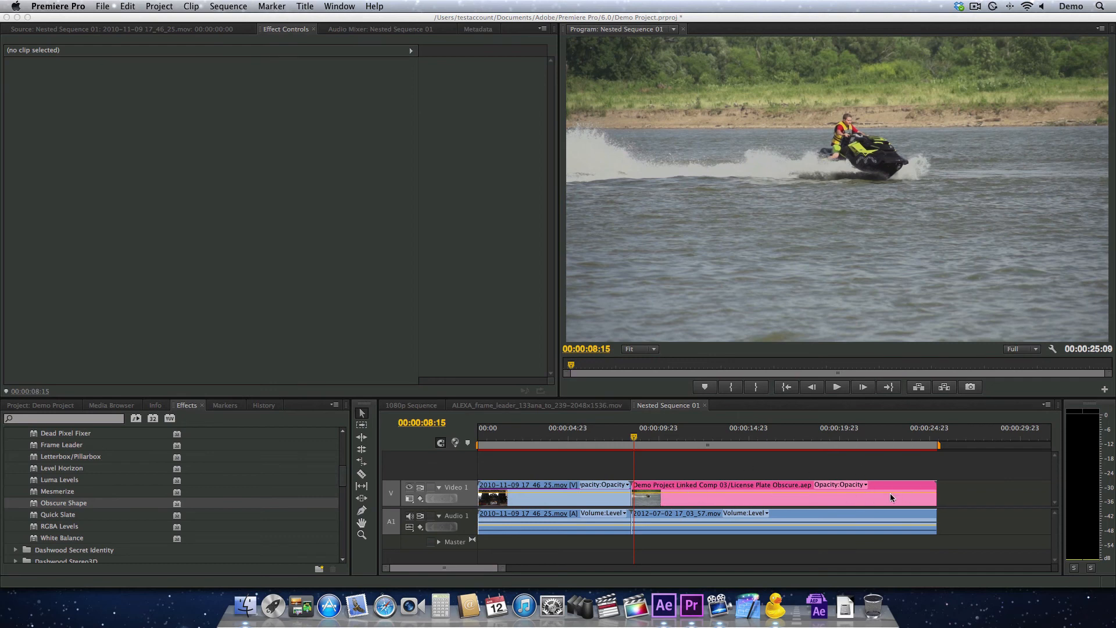
Review the linked composition clip in Nested Sequence 01 at several times and play it from its start
{"action": "left_click", "coordinate": [639, 465]}
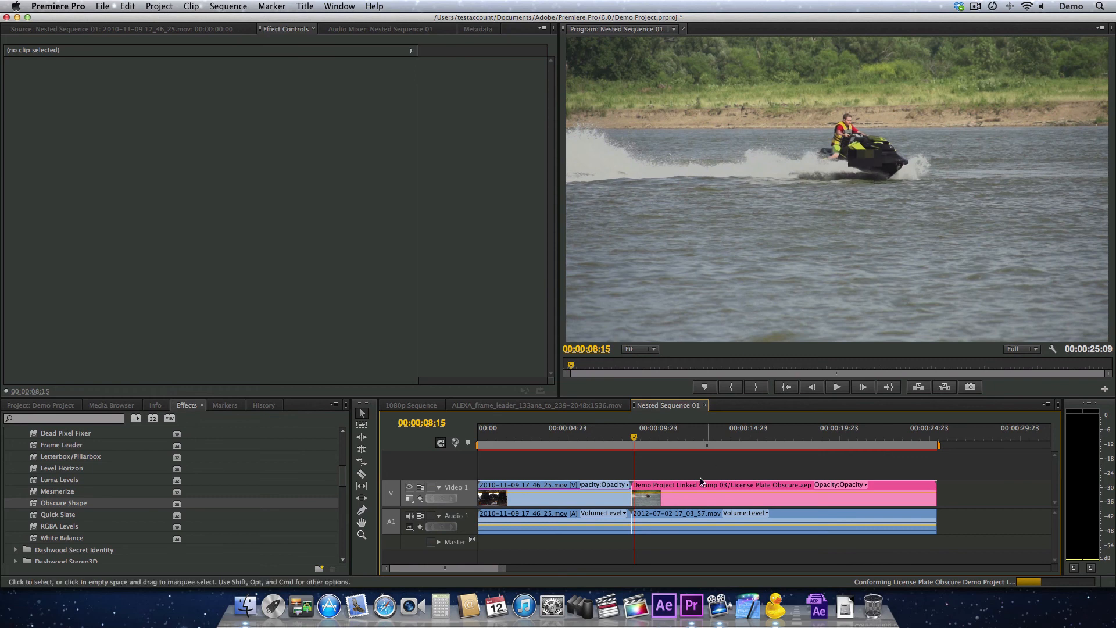
{"action": "left_click", "coordinate": [675, 502]}
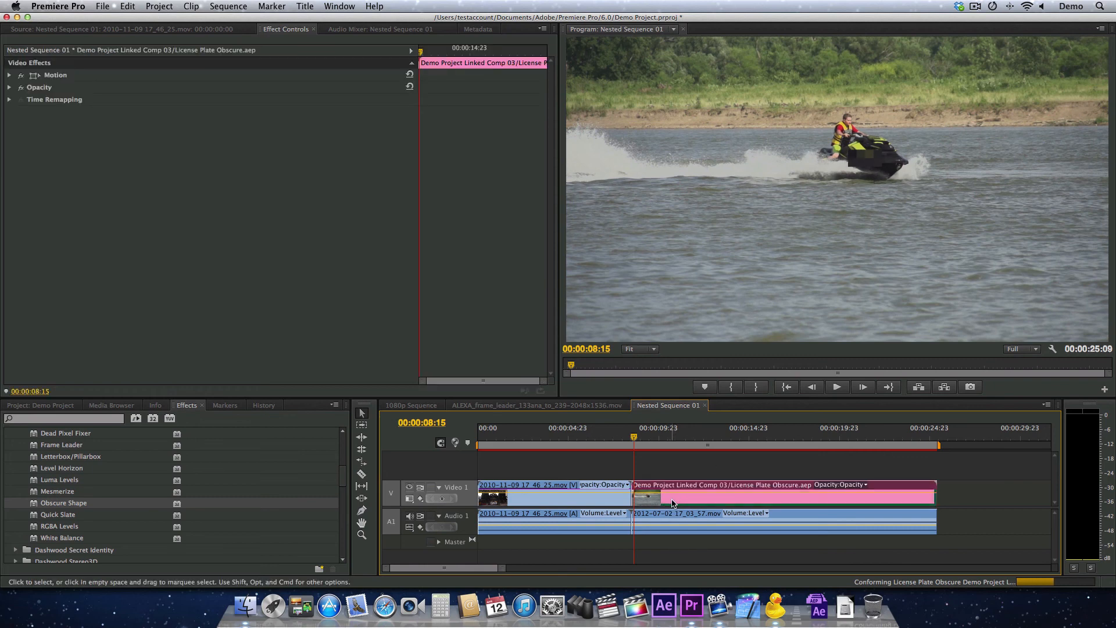
{"action": "left_click", "coordinate": [715, 435]}
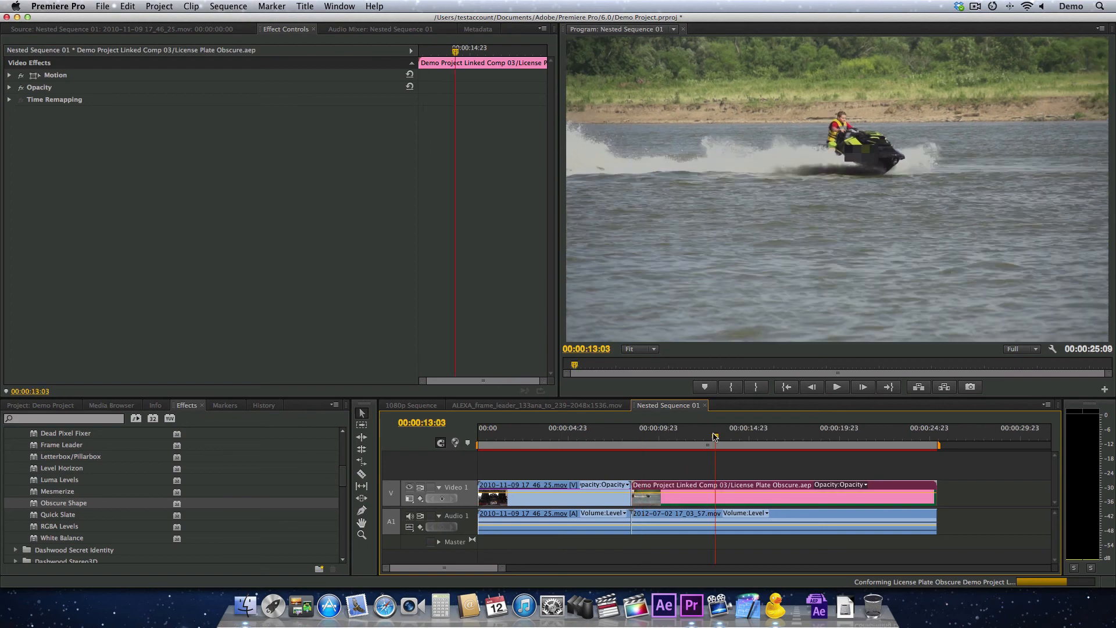
{"action": "left_click", "coordinate": [684, 435]}
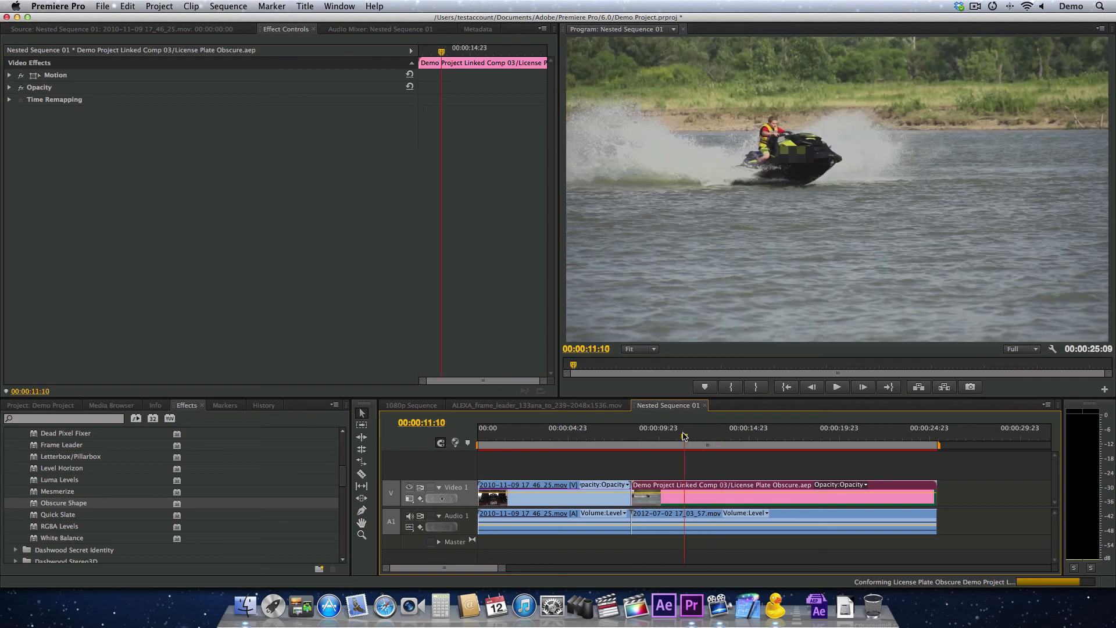
{"action": "left_click", "coordinate": [634, 435]}
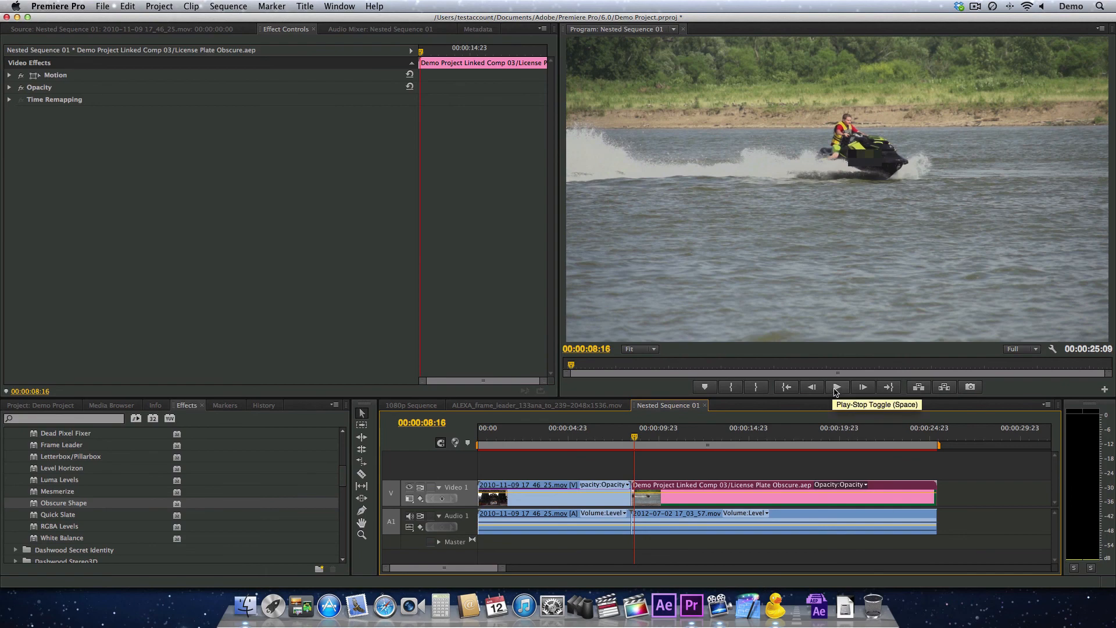
{"action": "left_click", "coordinate": [836, 388]}
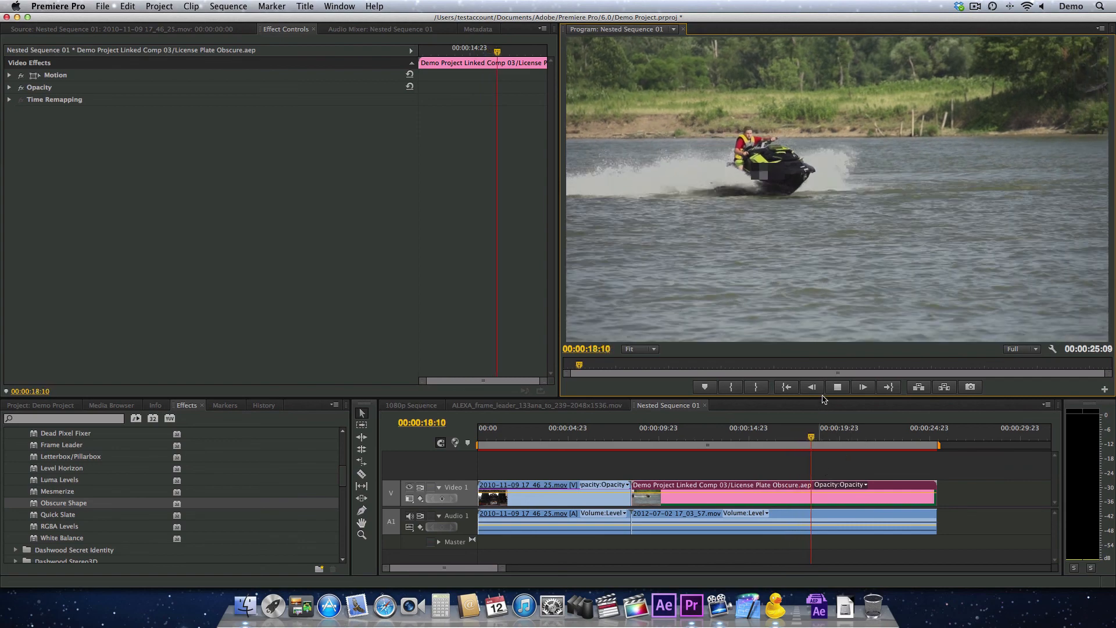
{"action": "left_click", "coordinate": [837, 387]}
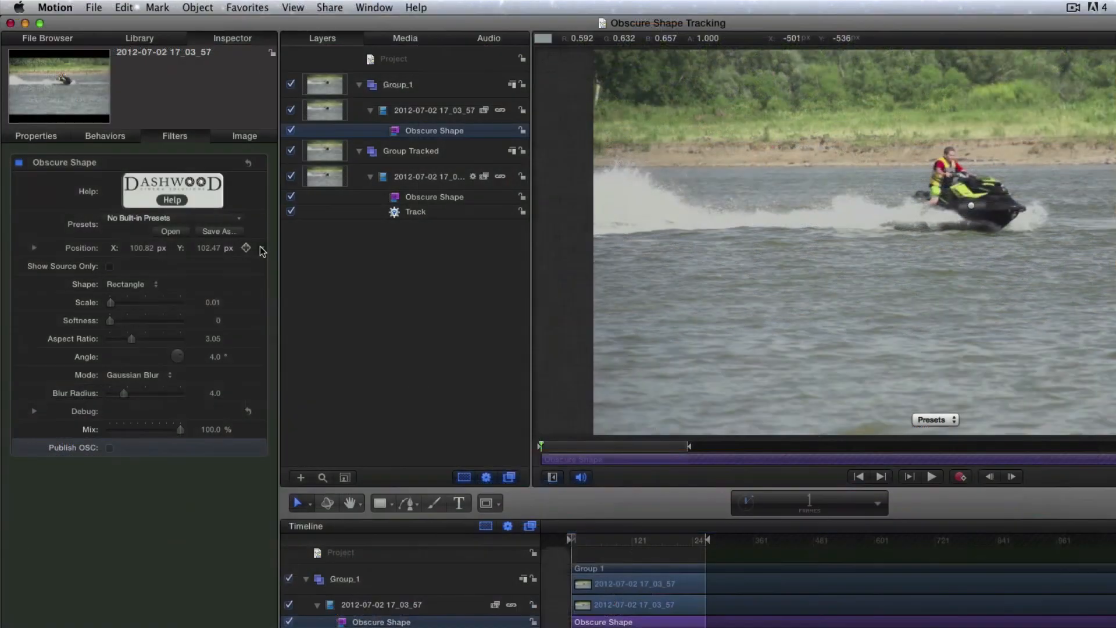
In Motion, add a Track parameter behavior to the Position of Group_1's Obscure Shape filter and analyze the clip's movement
{"action": "right_click", "coordinate": [261, 250]}
{"action": "mouse_move", "coordinate": [290, 309]}
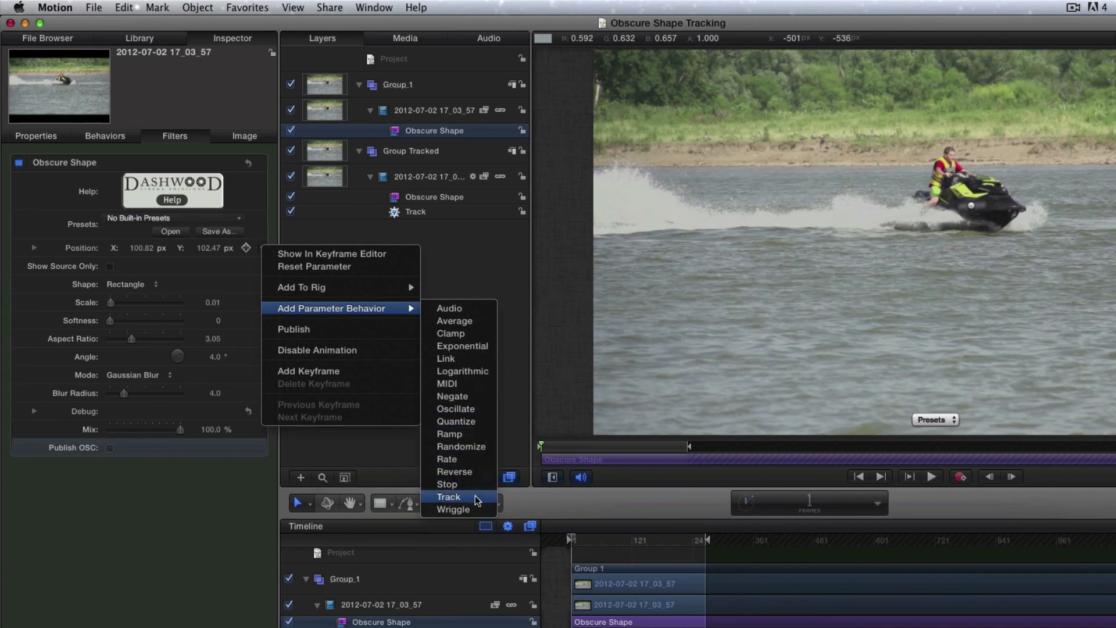
{"action": "left_click", "coordinate": [449, 497]}
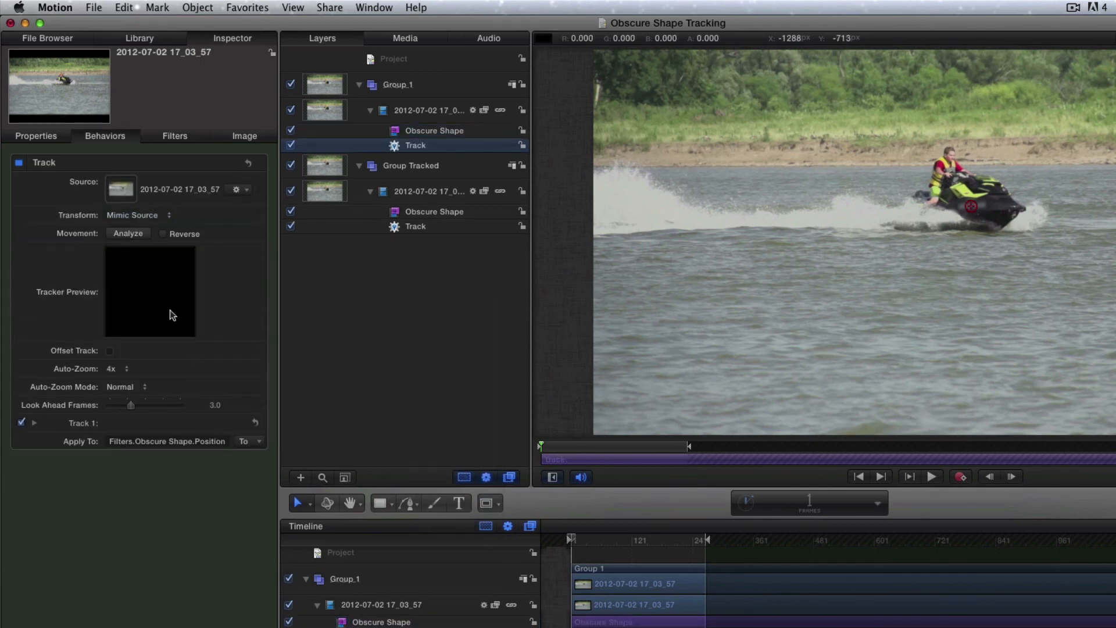
{"action": "left_click", "coordinate": [128, 234]}
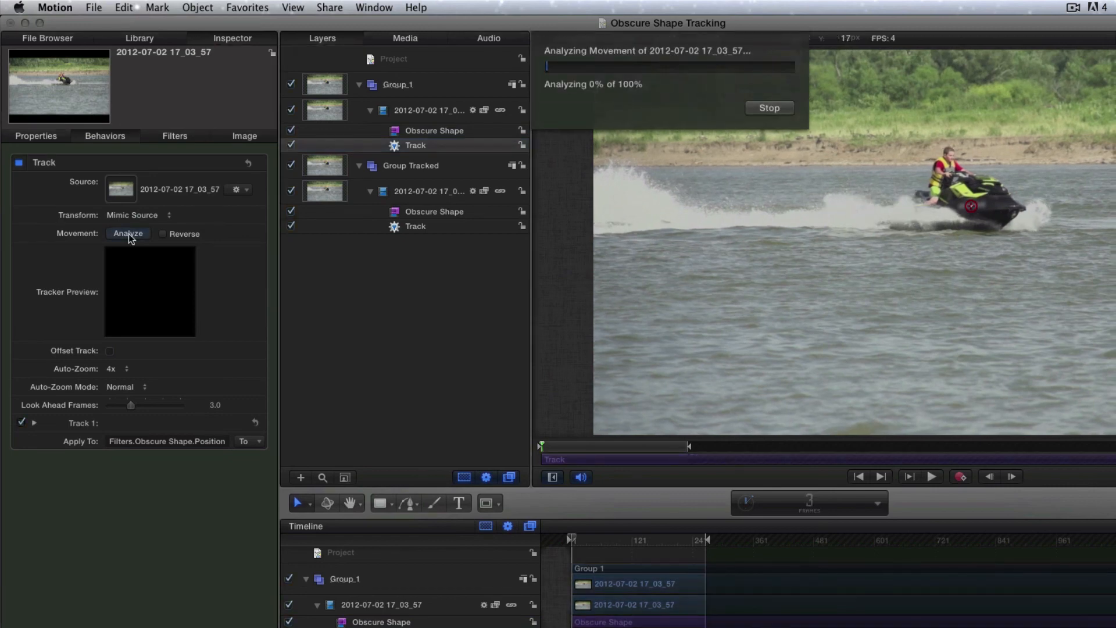